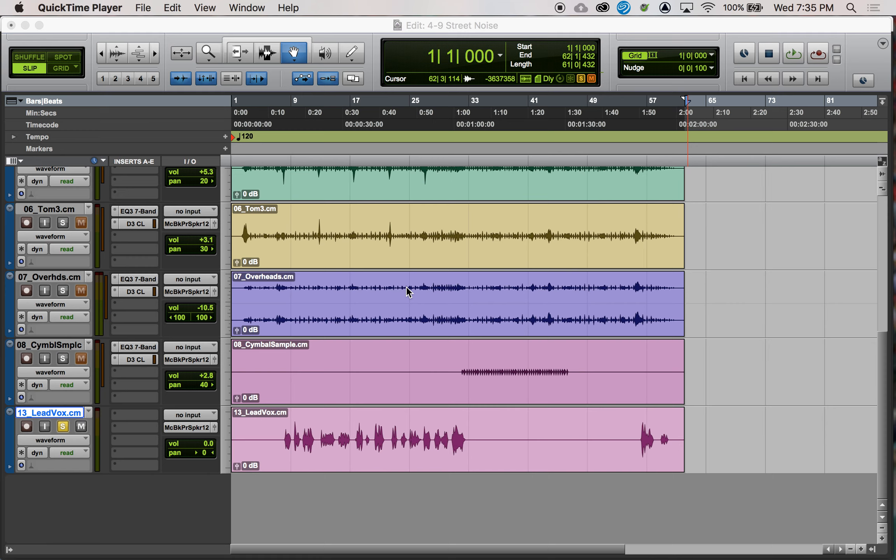
Step: Insert the Space (mono) reverb in the first insert slot of the 13_LeadVox.cm track
click(128, 417)
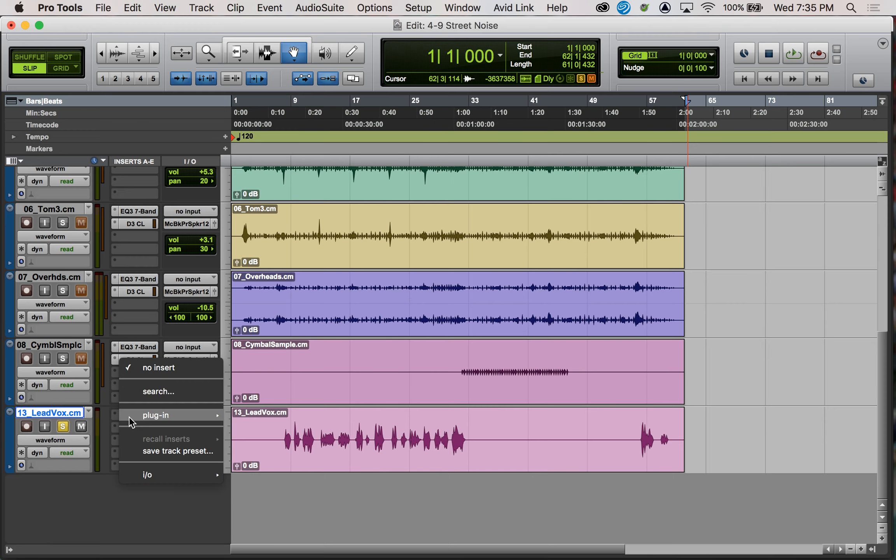
mouse_move(129, 416)
mouse_move(258, 434)
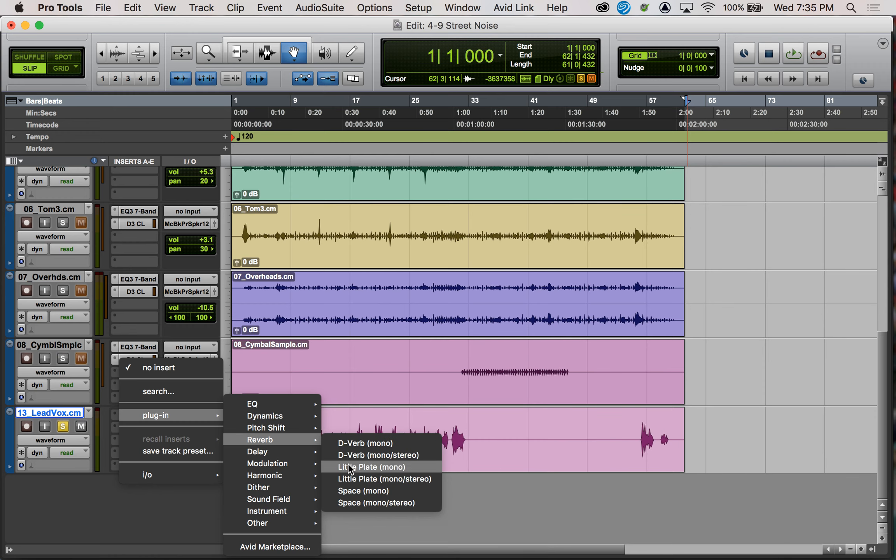
click(353, 488)
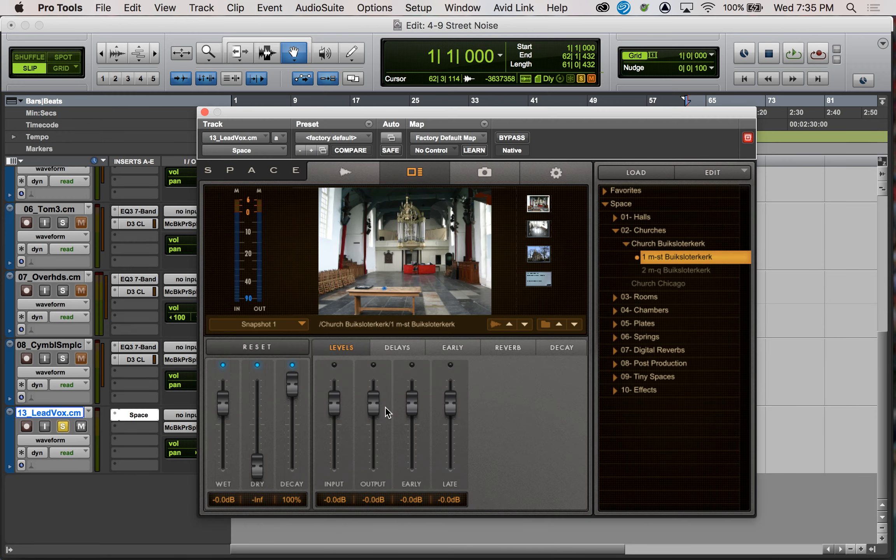
drag(478, 107, 474, 95)
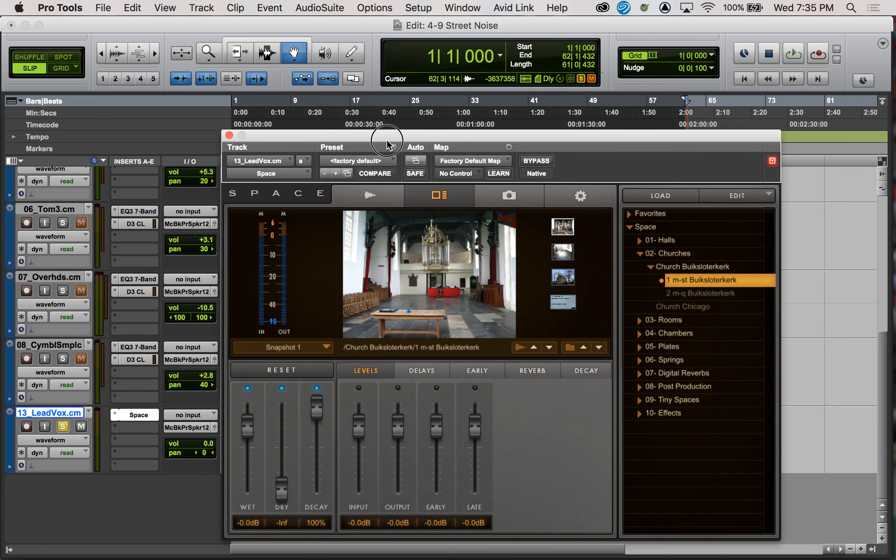
Step: Select the first vocal phrase on the timeline, from about 7|4|172 to 12|3|775
drag(357, 107, 554, 352)
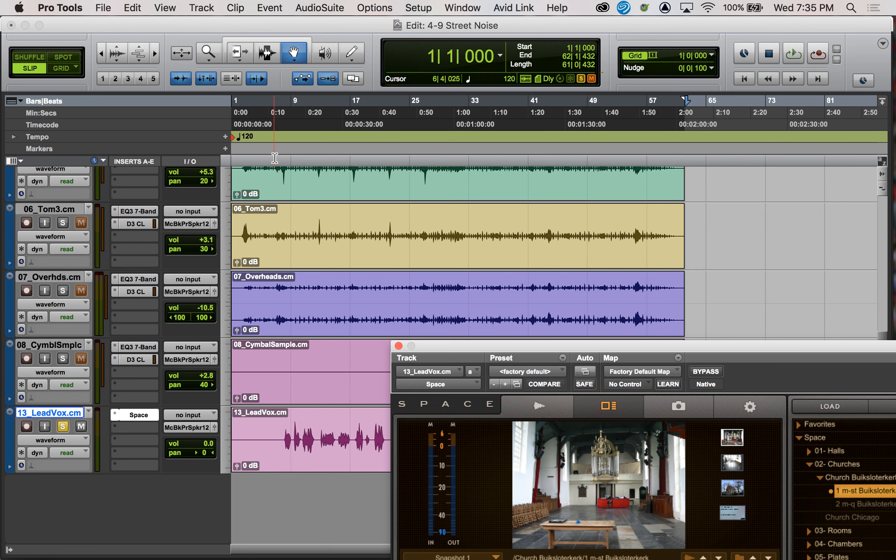
drag(279, 160, 315, 161)
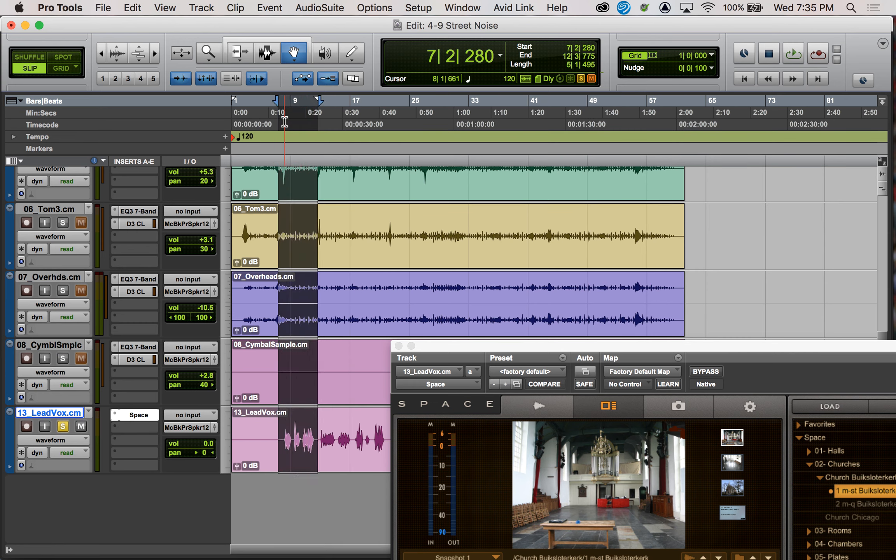
drag(276, 101, 282, 105)
drag(458, 275, 325, 100)
Step: Bypass the Space reverb and play the selected lead vocal phrase without the effect
click(503, 129)
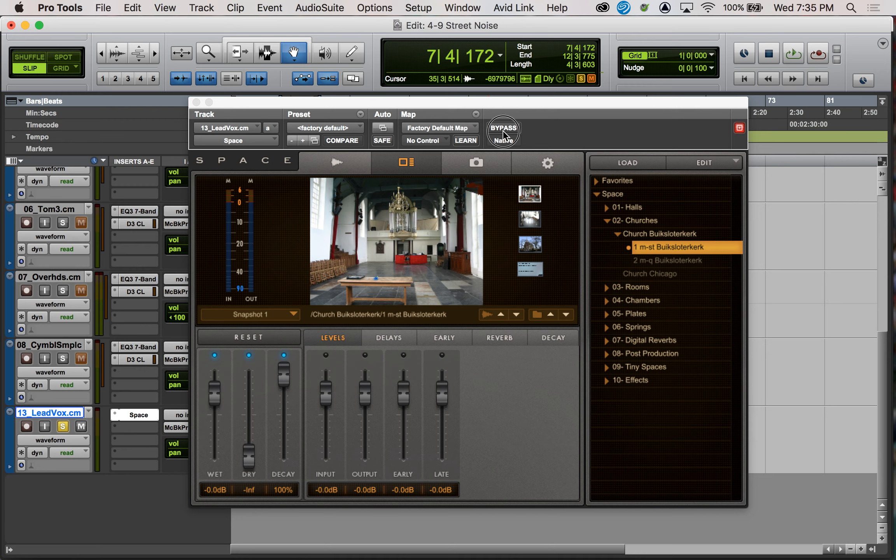
key(space)
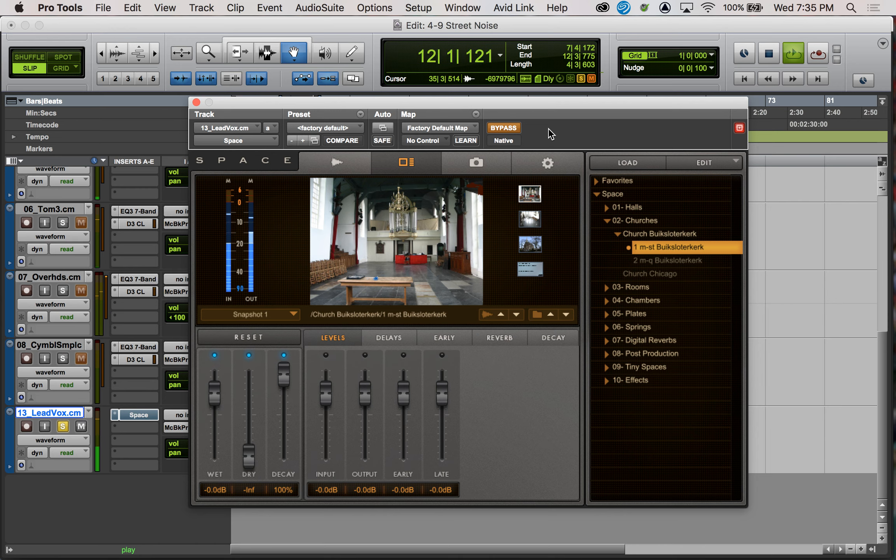
key(space)
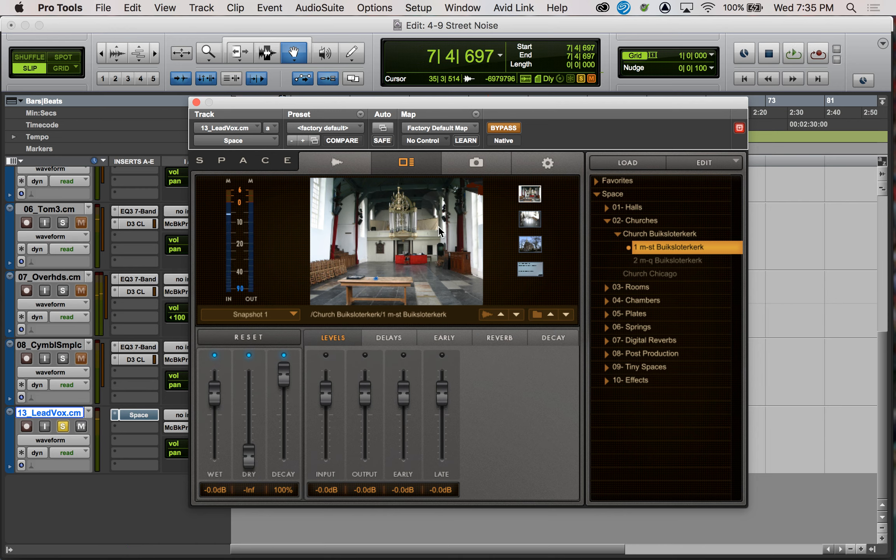
Step: Take Space out of bypass and play the lead vocal phrase through the reverb, keeping the timeline in view
click(512, 128)
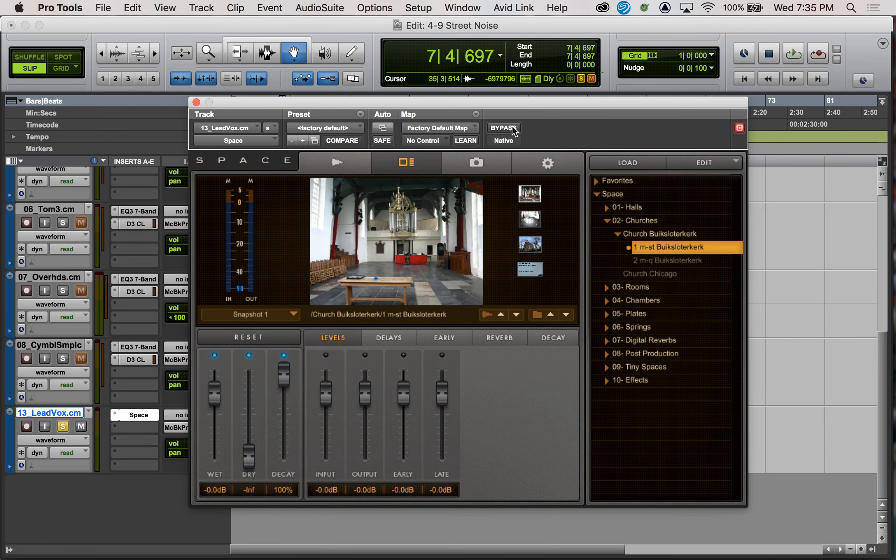
drag(468, 104, 627, 300)
key(space)
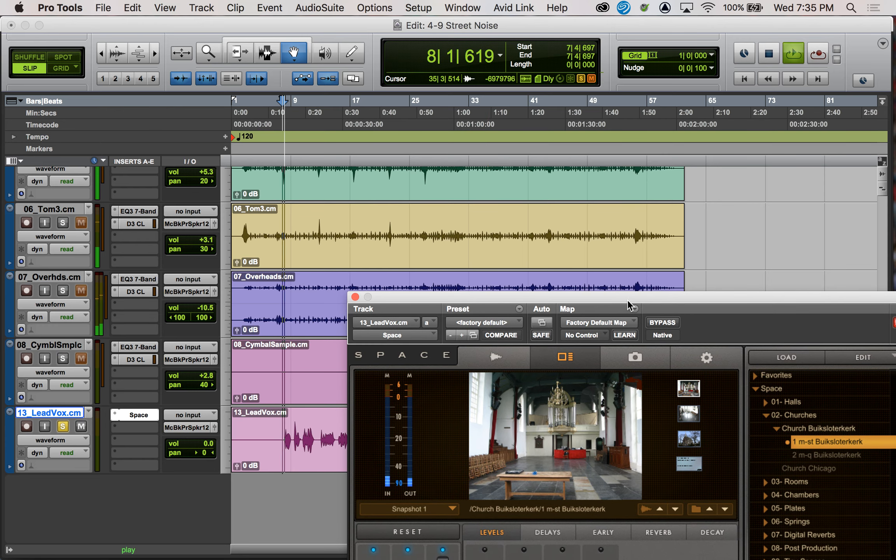
drag(626, 296, 481, 125)
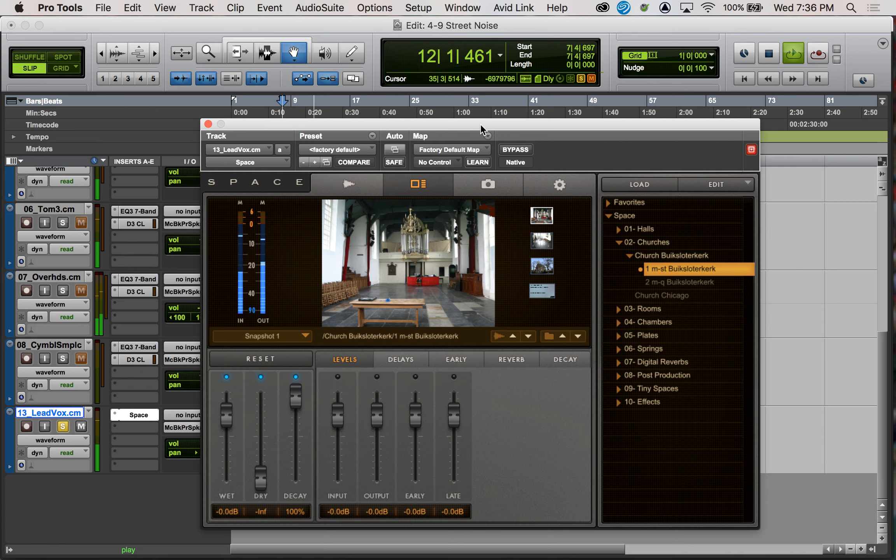
key(space)
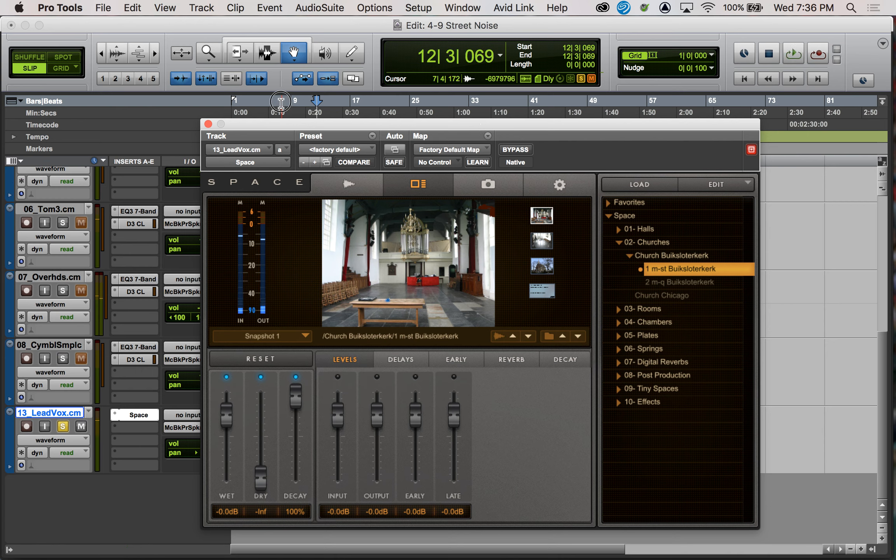
Step: Return the play position to about 7|3|407, before the first vocal phrase, and bypass Space
click(281, 107)
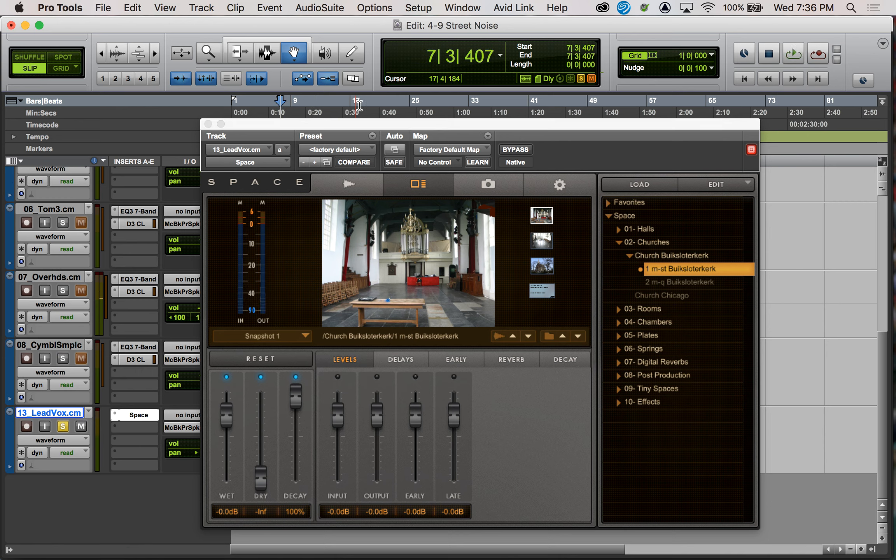
drag(364, 125, 363, 102)
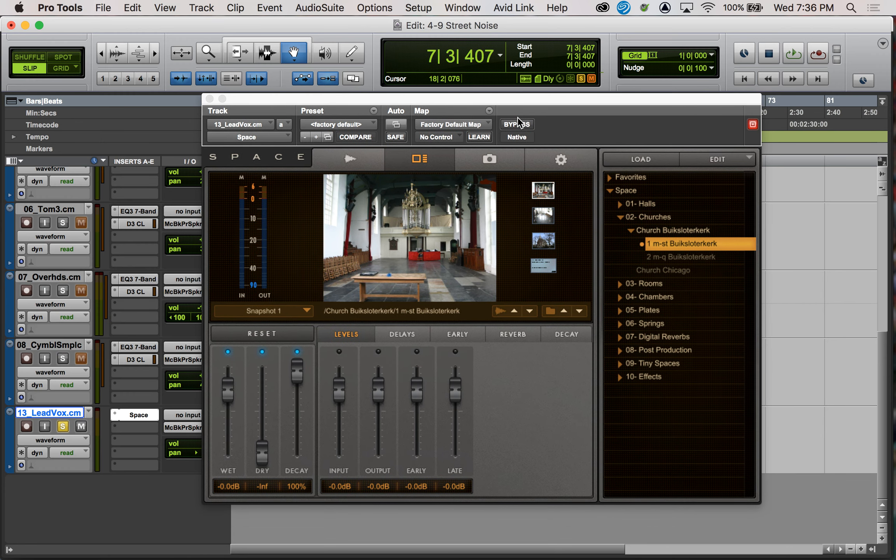
click(518, 124)
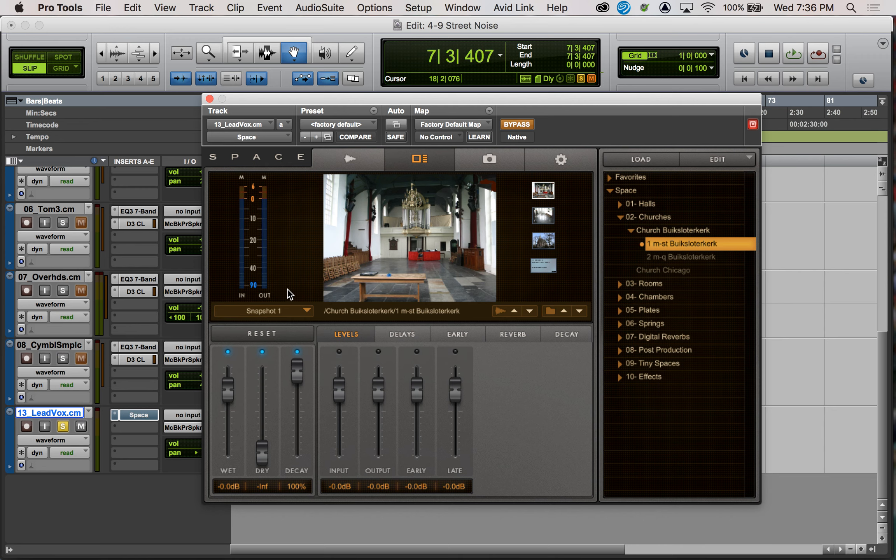
Step: Display the impulse response waveform, toggle its Original view on and off, and take Space out of bypass
click(353, 162)
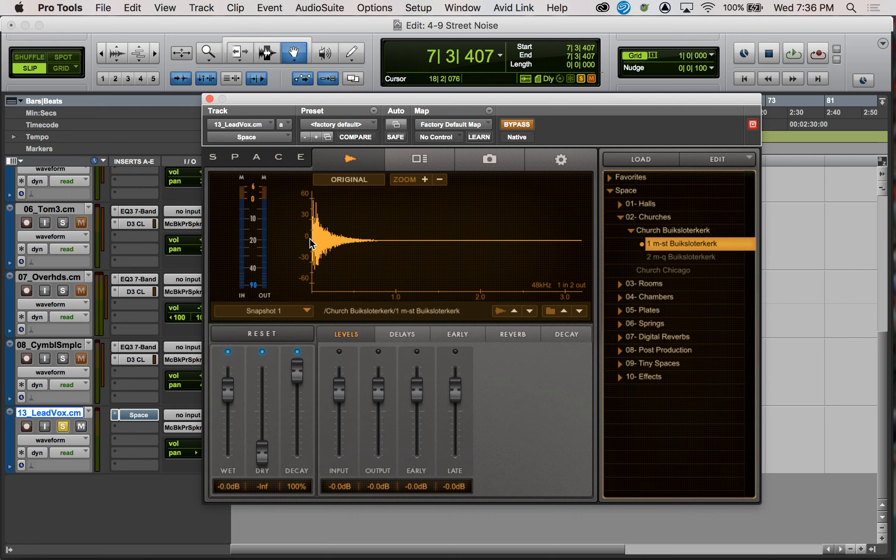
click(356, 181)
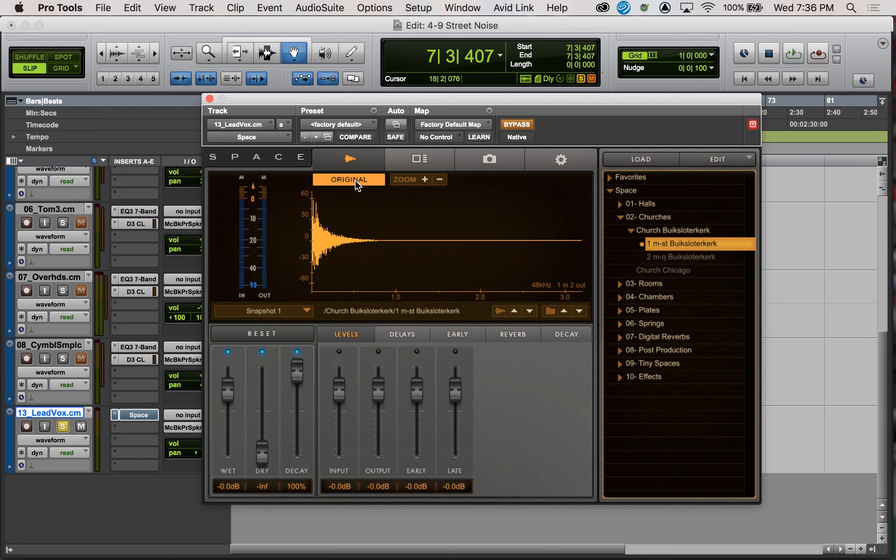
click(355, 181)
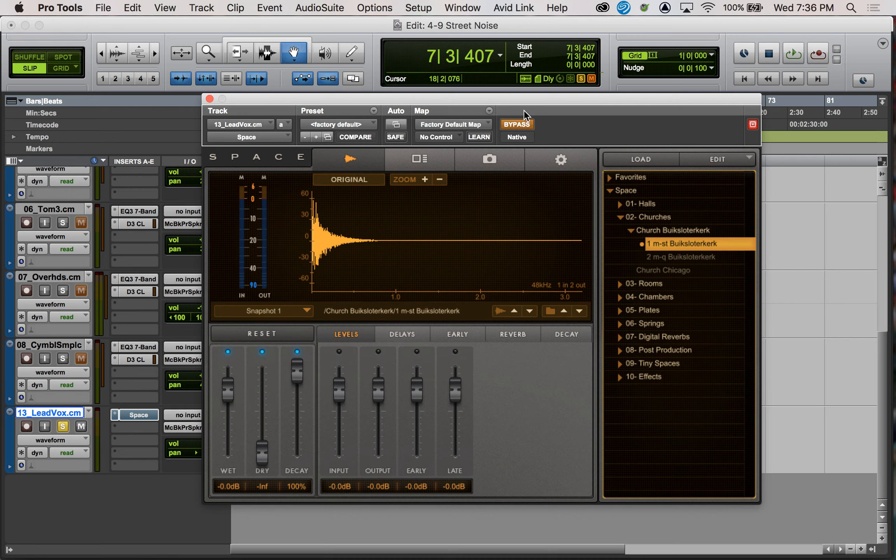
click(527, 124)
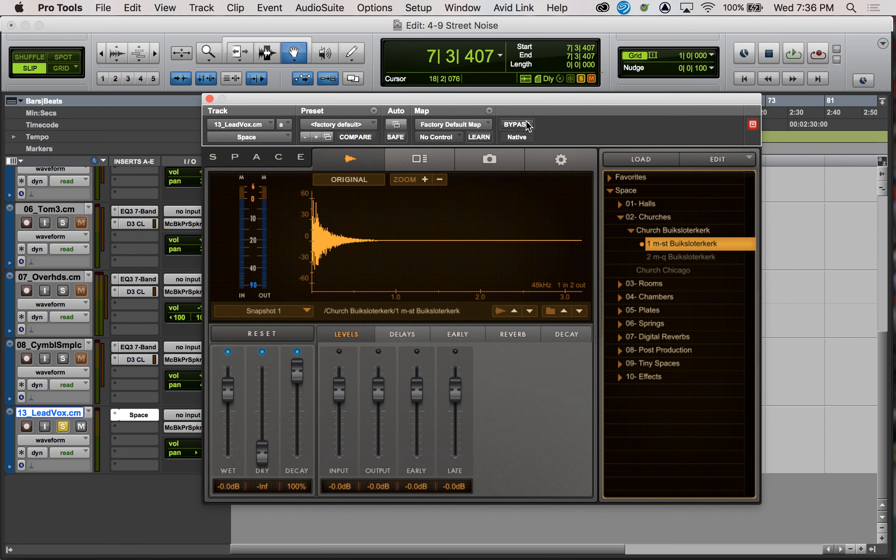
click(371, 181)
click(370, 179)
Step: Examine the Church Buiksloterkerk pictures and the snapshot list in Space, ending on the picture view
click(419, 159)
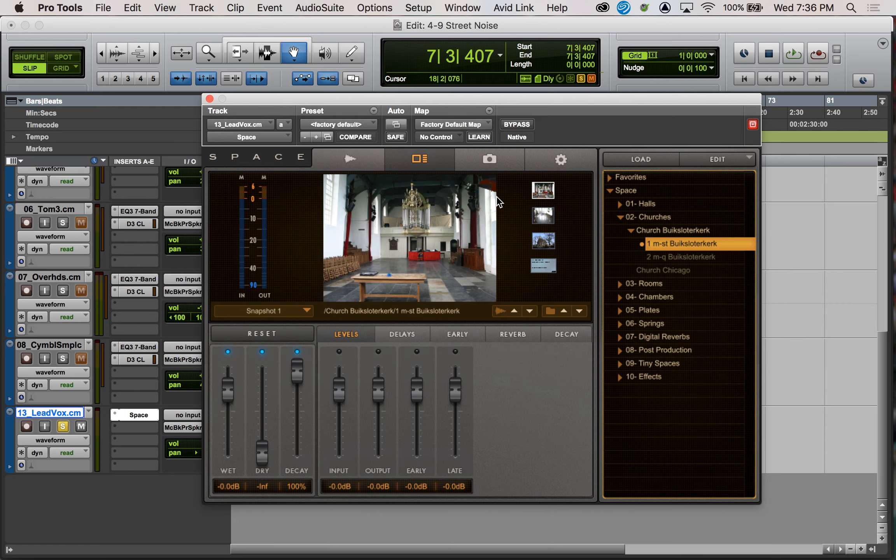
click(535, 212)
click(543, 241)
click(542, 191)
click(489, 159)
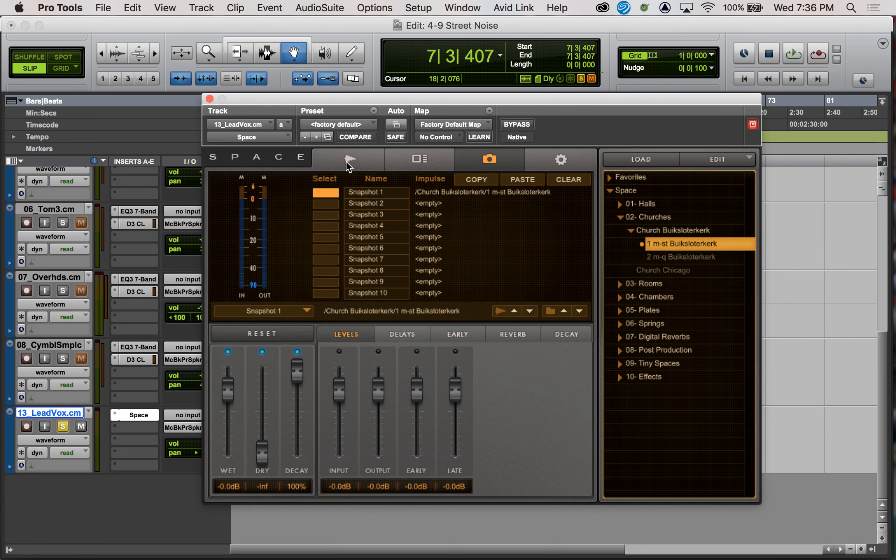
click(428, 157)
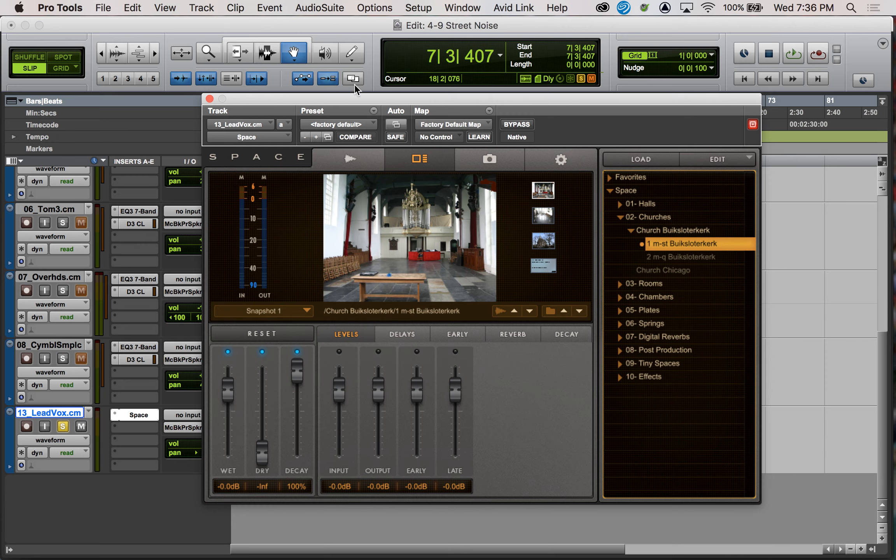
Step: Select the first vocal phrase from about 7|4|172 to 12|3|413 and play it through the reverb
drag(350, 101, 342, 471)
drag(282, 162, 317, 160)
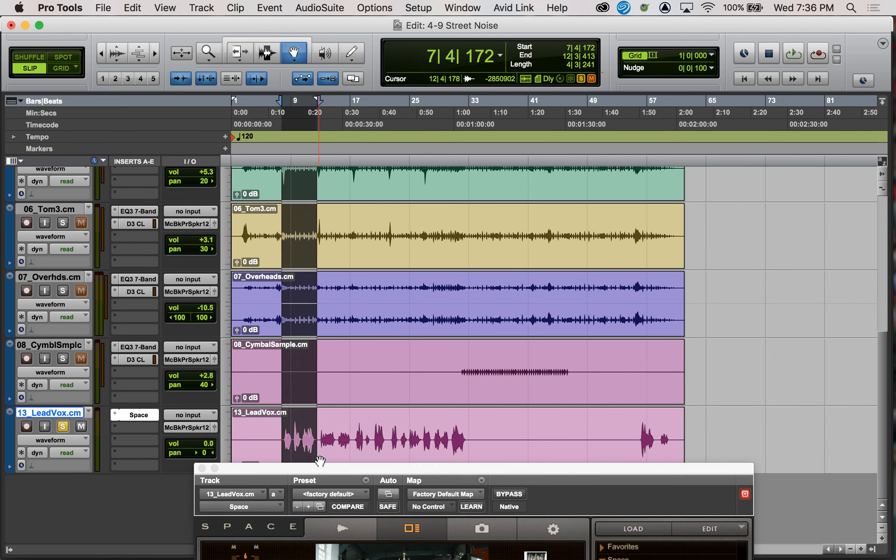
drag(319, 463, 316, 73)
key(space)
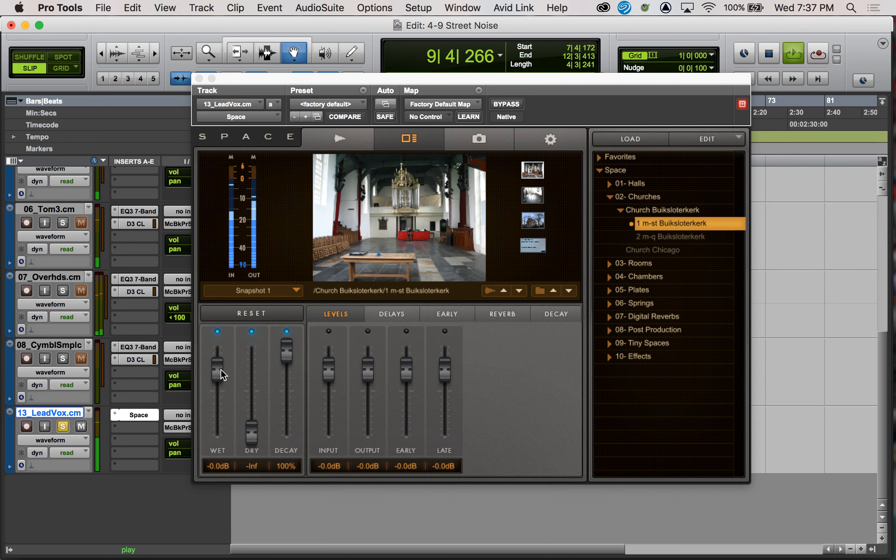
Step: Display the impulse response waveform and balance Space's levels with Wet at about -0.4 dB and Dry at about -5.8 dB
click(331, 142)
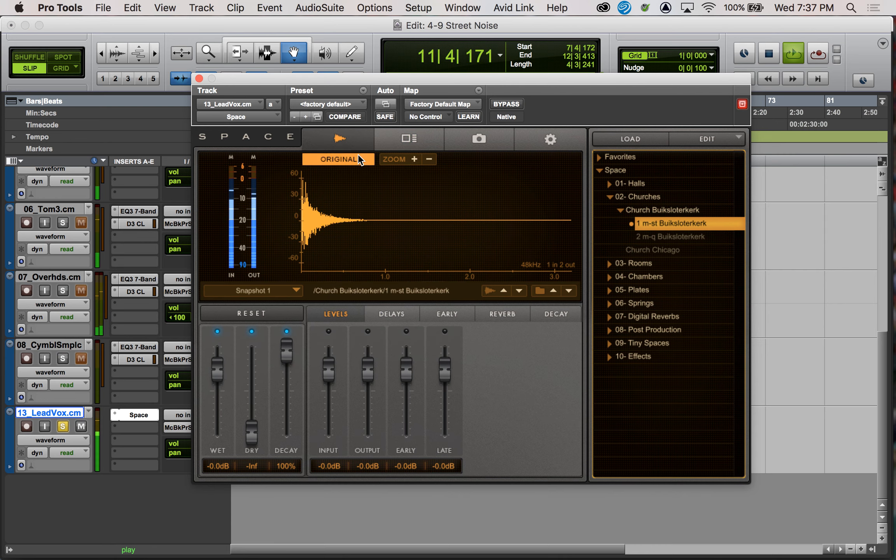
click(339, 158)
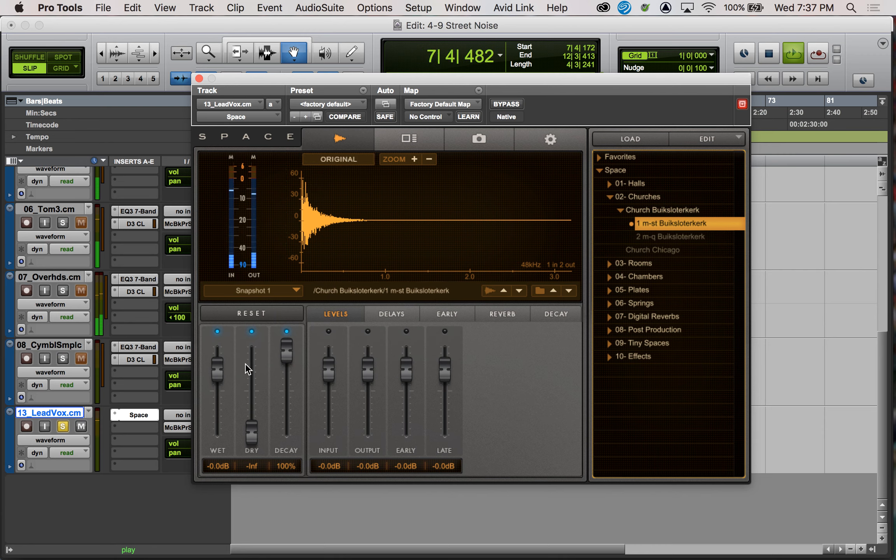
drag(250, 427, 218, 401)
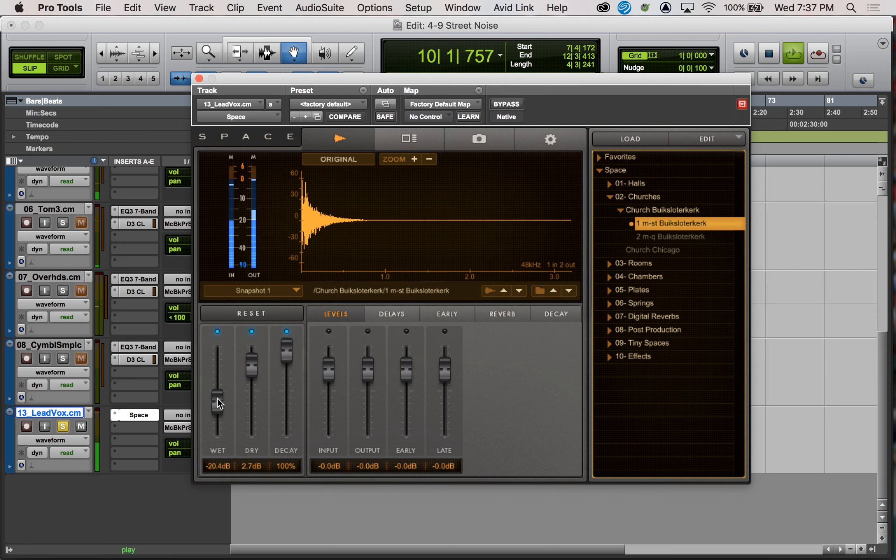
key(space)
drag(218, 398, 215, 371)
Step: Select the vocal phrase from about 7|3|407 to 12|3|051 and play it with the blended reverb
drag(333, 82, 481, 320)
drag(281, 162, 316, 164)
key(space)
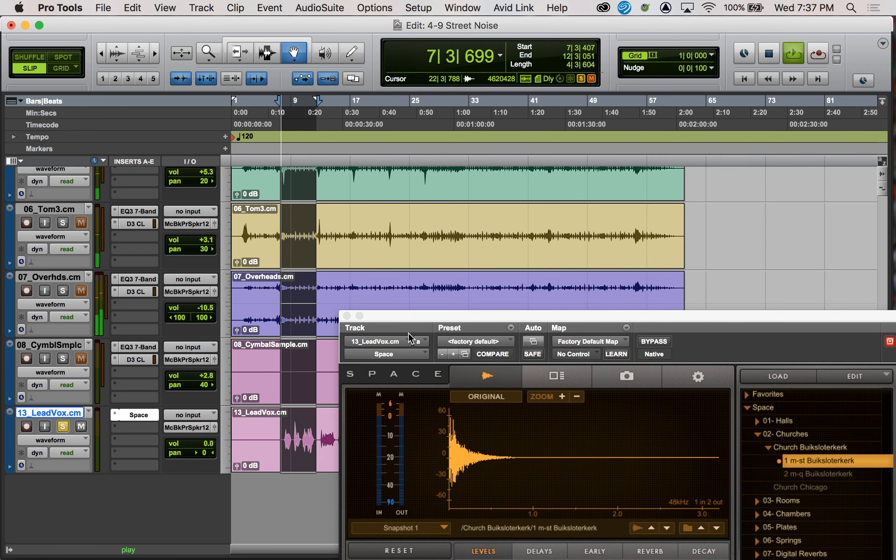
drag(451, 314, 317, 80)
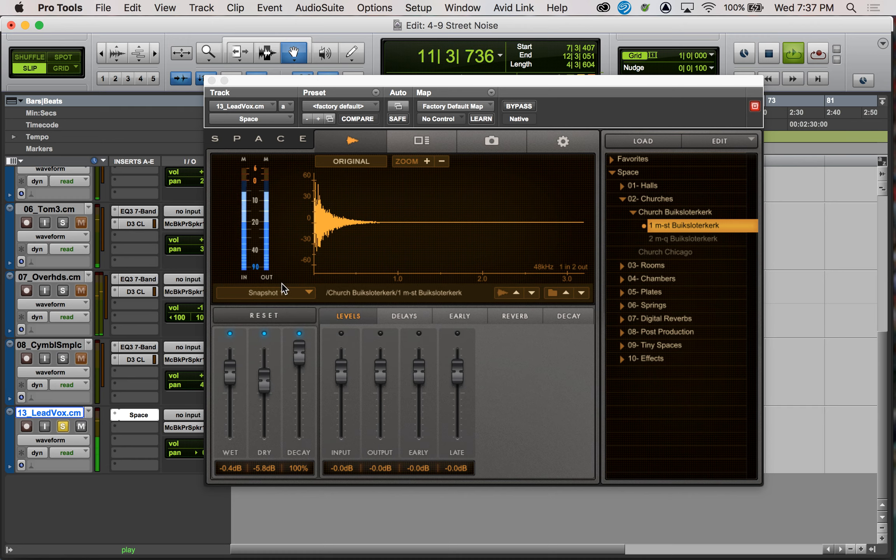
key(space)
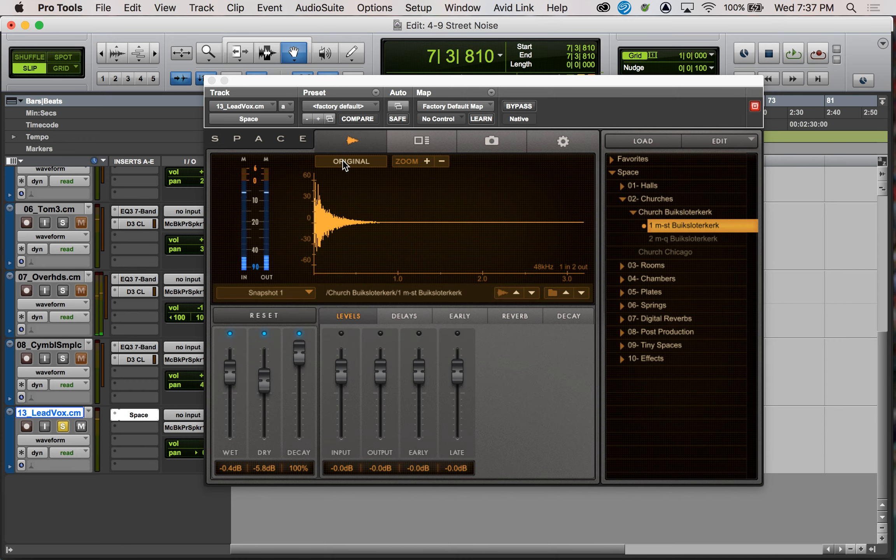
Step: Toggle the Original view of the impulse response waveform on and off to compare the two displays
click(343, 161)
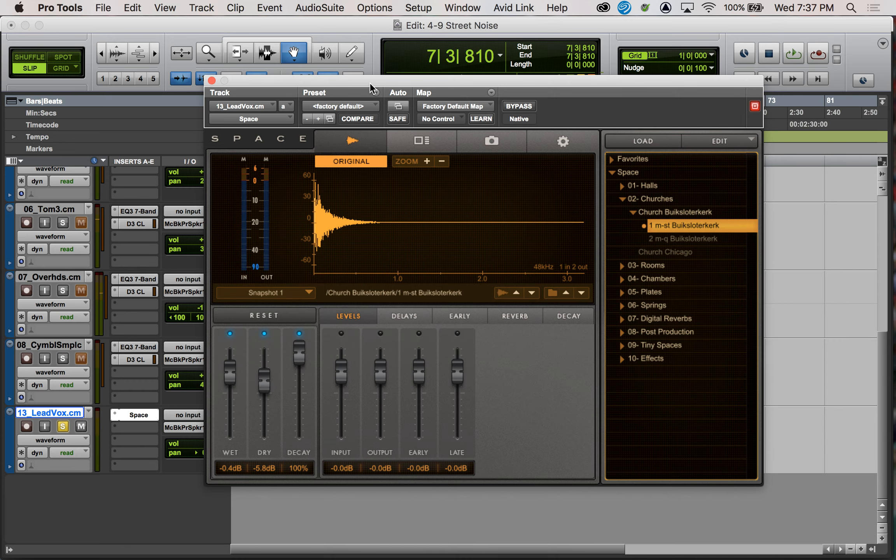
drag(369, 82, 388, 101)
click(369, 180)
Step: Play the lead vocal while rebalancing Space's levels to Wet at about -3.6 dB and Dry at about -1.4 dB
drag(321, 101, 451, 97)
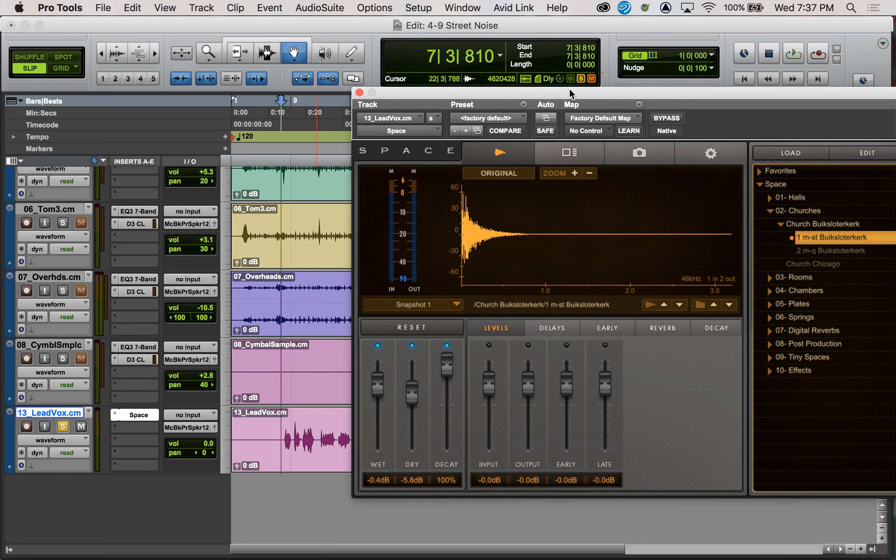
drag(570, 93, 551, 94)
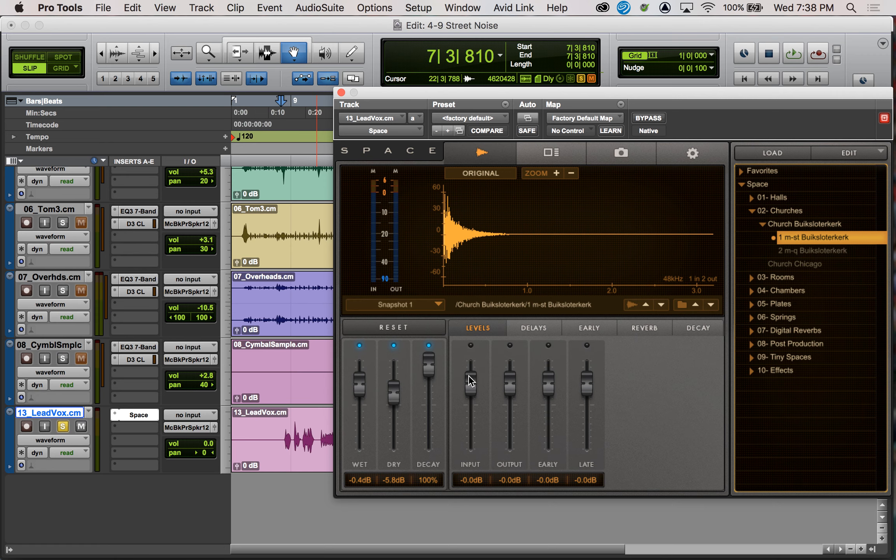
key(space)
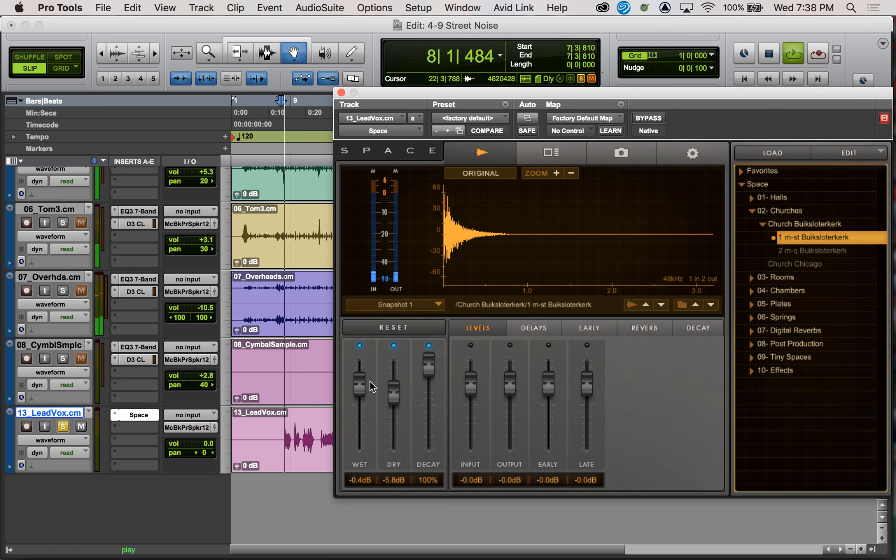
drag(359, 384, 392, 389)
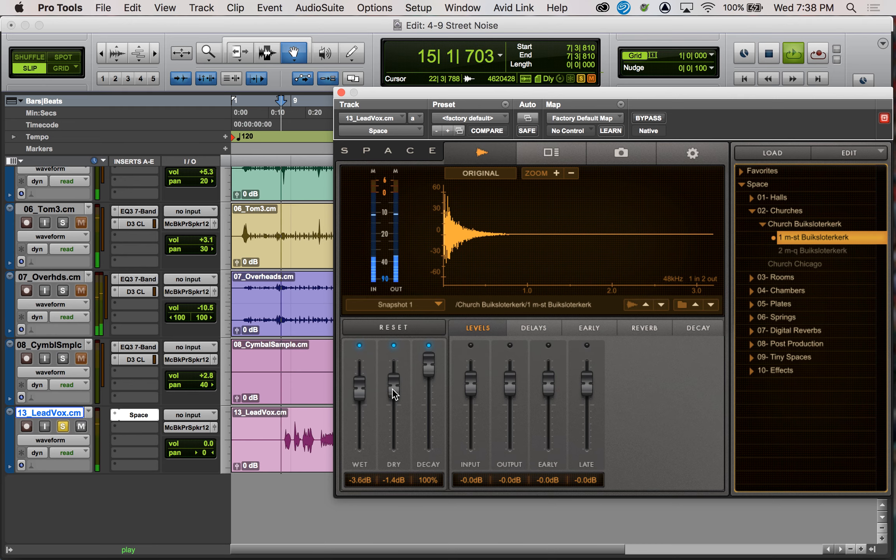
key(space)
Step: Show the picture view and load the m-st Vacuum cleaner tube impulse response from the 09- Tiny Spaces category
drag(507, 90, 382, 104)
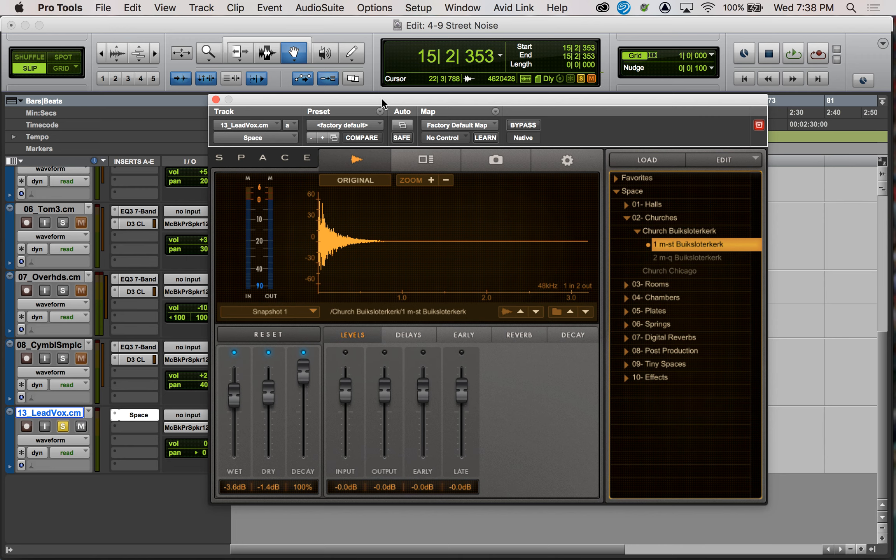
click(430, 156)
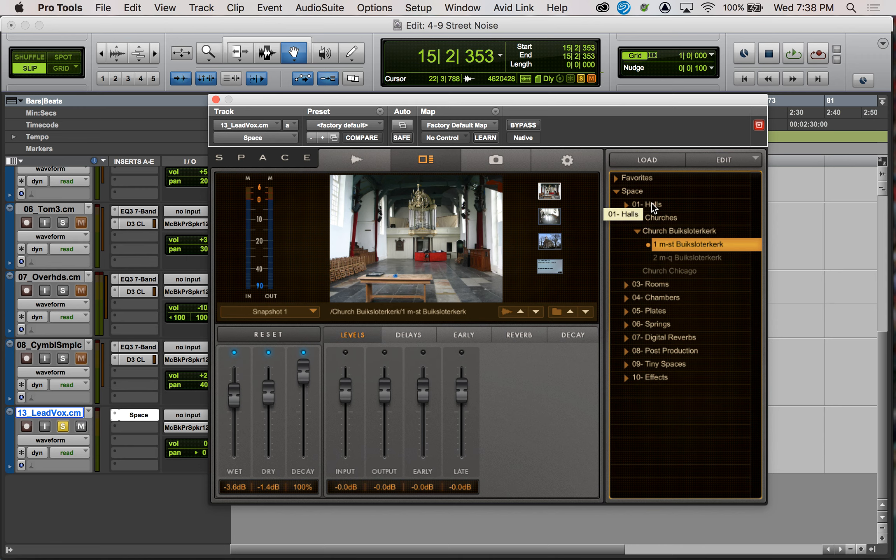
click(626, 219)
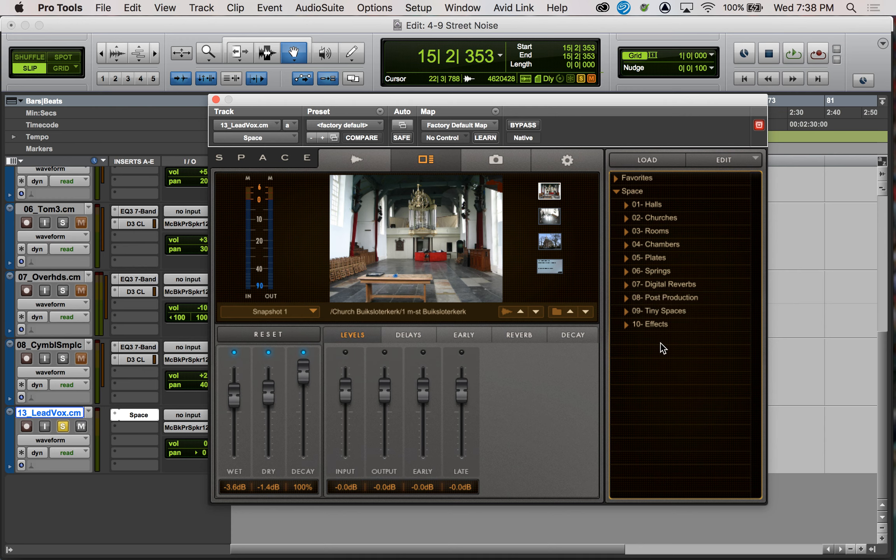
click(627, 311)
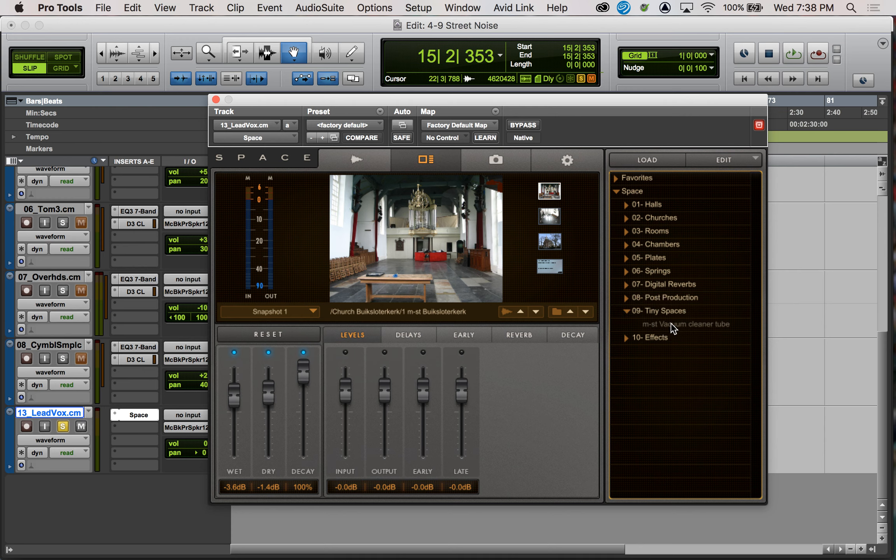
click(707, 325)
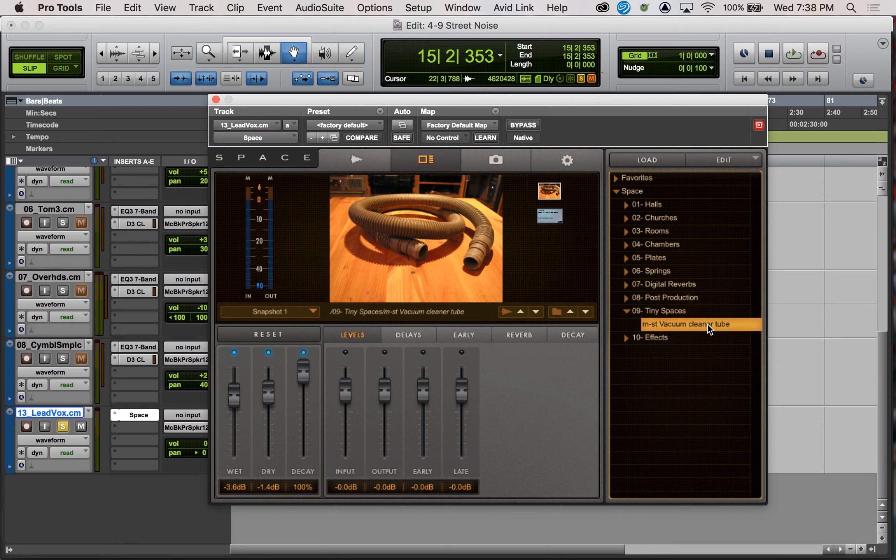
click(707, 323)
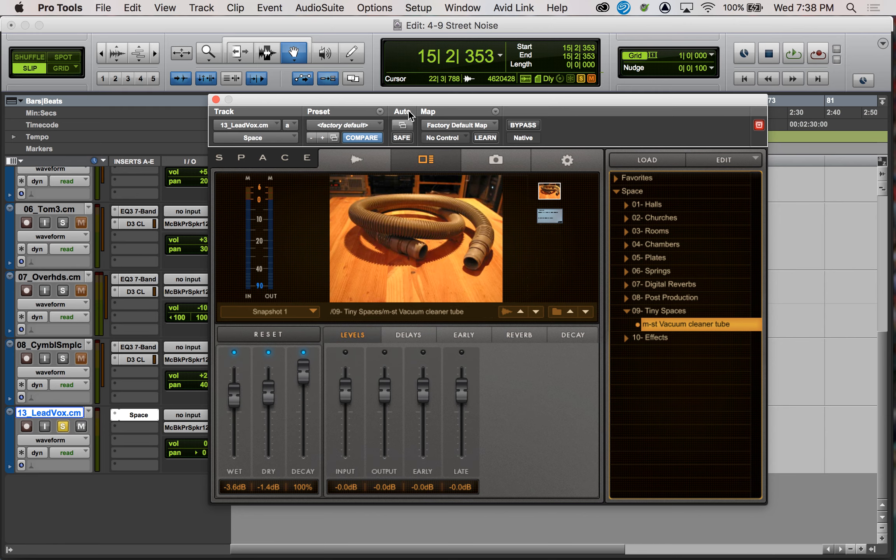
Step: Play the lead vocal from about 7|2|642 to audition the vacuum cleaner tube reverb, and clear the clip indicators
drag(404, 101, 541, 98)
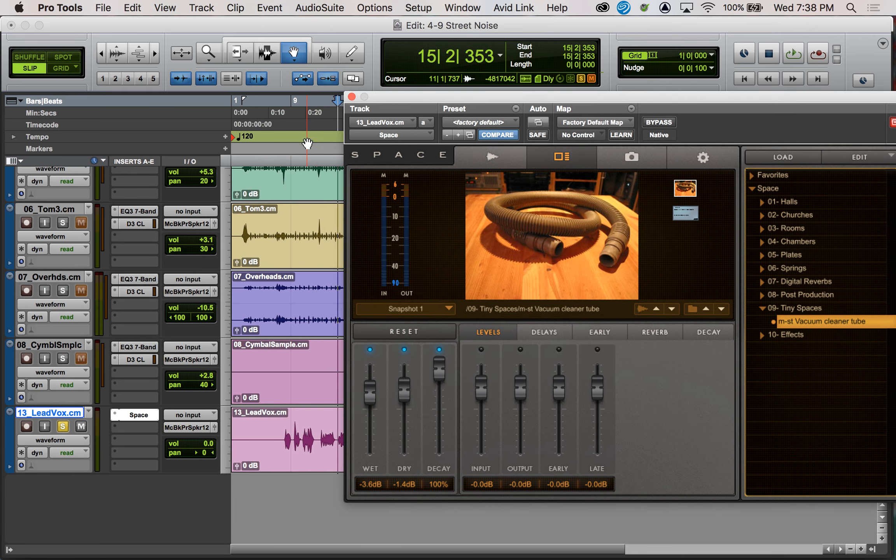
click(280, 152)
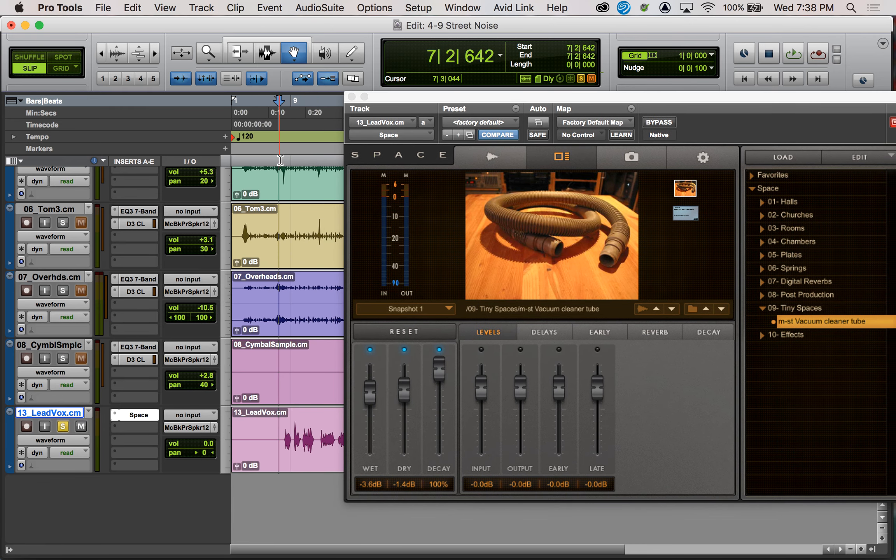
key(space)
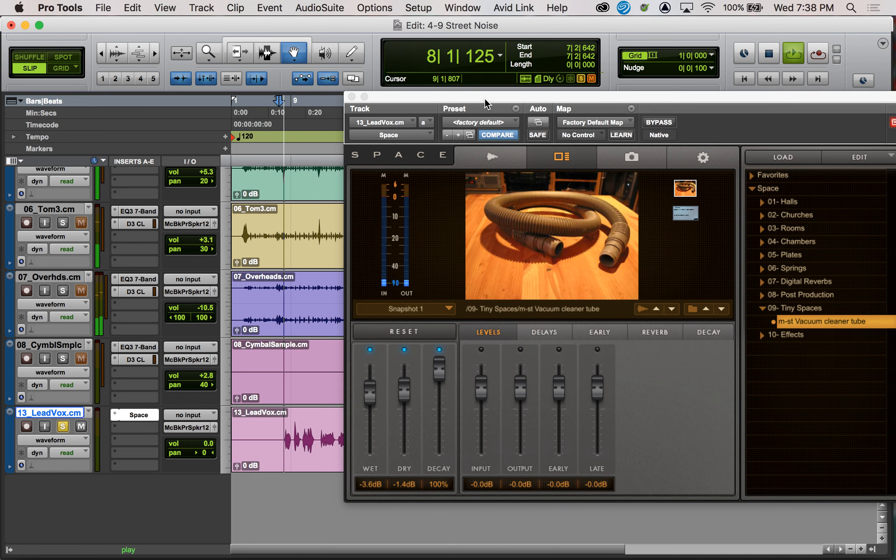
drag(485, 98, 369, 93)
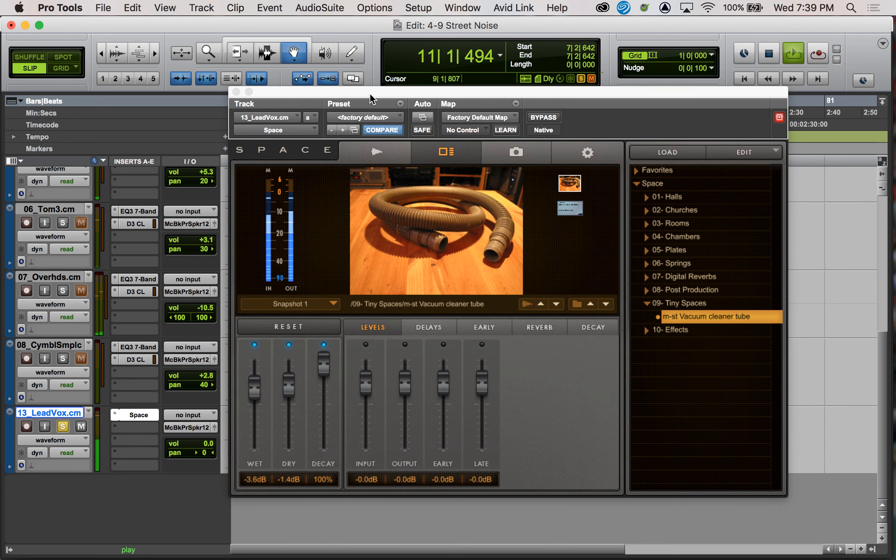
key(space)
click(292, 176)
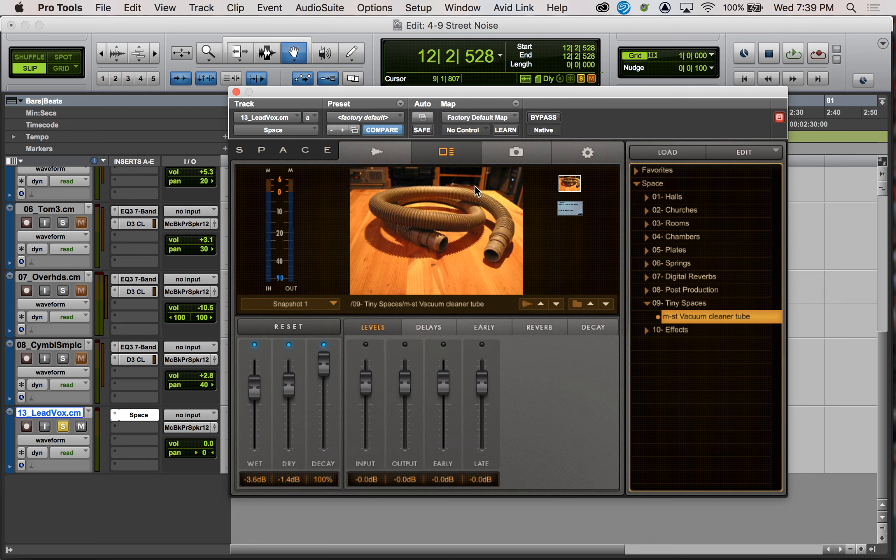
Step: Select the first vocal phrase from about 7|3|769 to 12|4|178, keeping the Space window accessible
drag(417, 93, 543, 102)
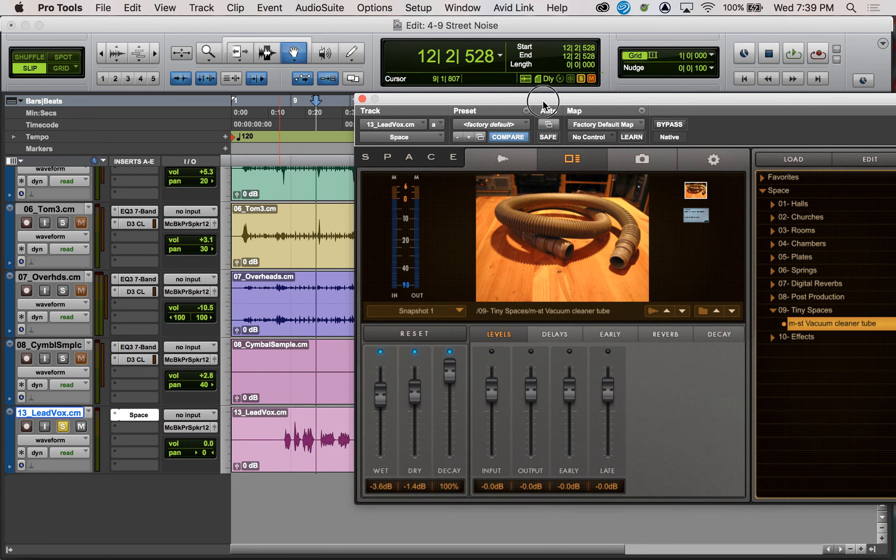
click(271, 160)
click(276, 160)
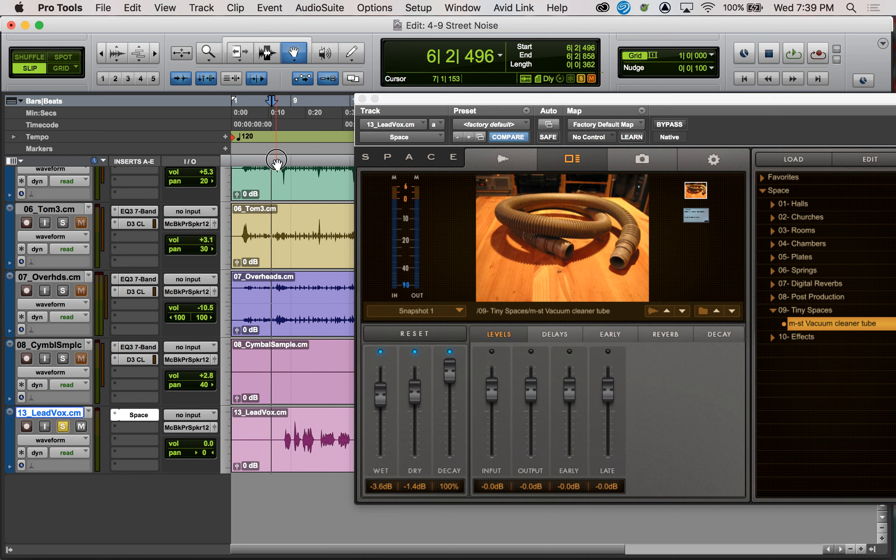
drag(280, 160, 319, 163)
drag(486, 99, 369, 69)
Step: Play the selected phrase while varying Space's mix, ending with Wet at about -5.3 dB and Dry at about 0.8 dB
key(space)
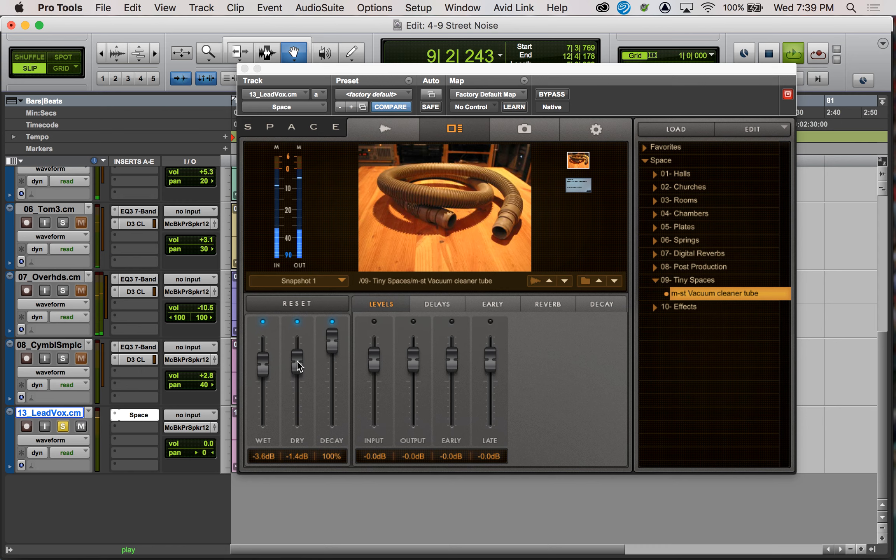
drag(297, 363, 264, 362)
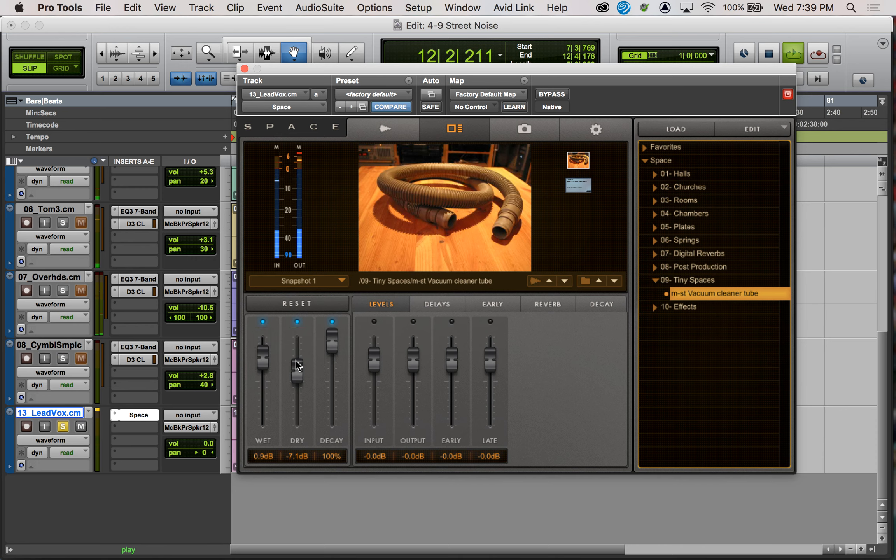
drag(264, 358, 299, 352)
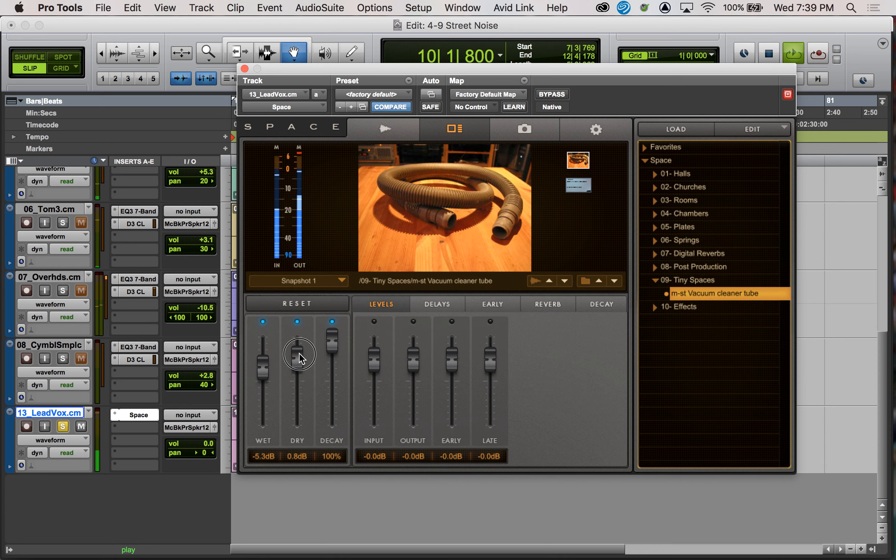
Step: Shape the reverb tone with Lo Freq at about 169.1 Hz, Hi Freq about 4.4 kHz and Hi Gain about -3.8 dB
click(432, 307)
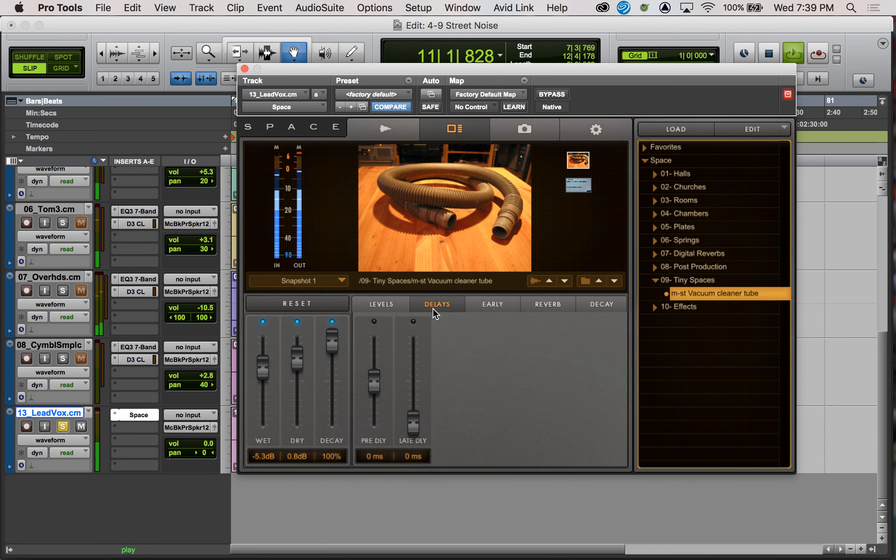
click(548, 304)
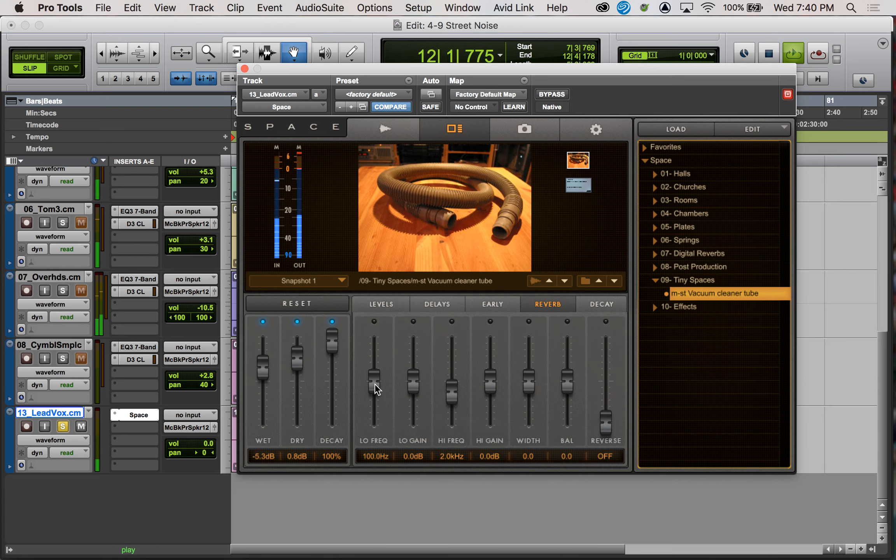
drag(375, 384, 375, 372)
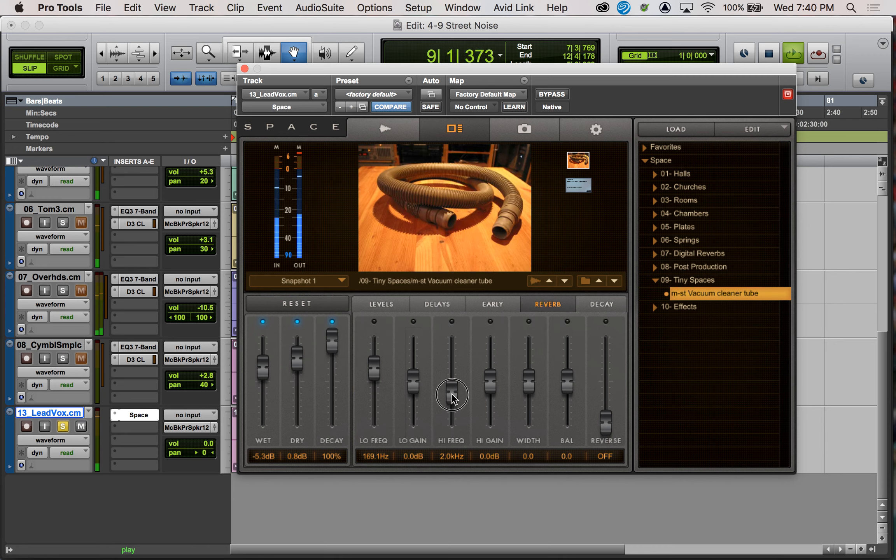
drag(451, 394, 489, 393)
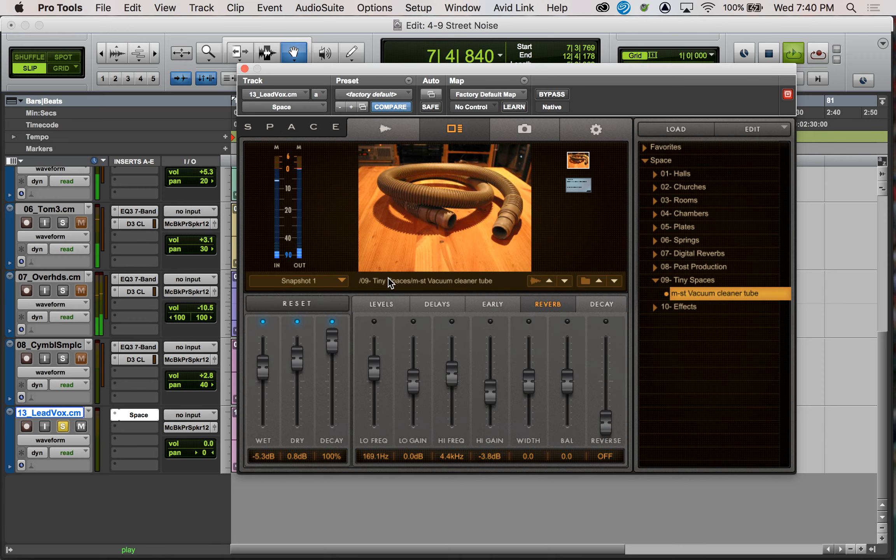
Step: Return to the level controls, view the tube's impulse response waveform and its picture, and stop playback
click(379, 305)
click(392, 136)
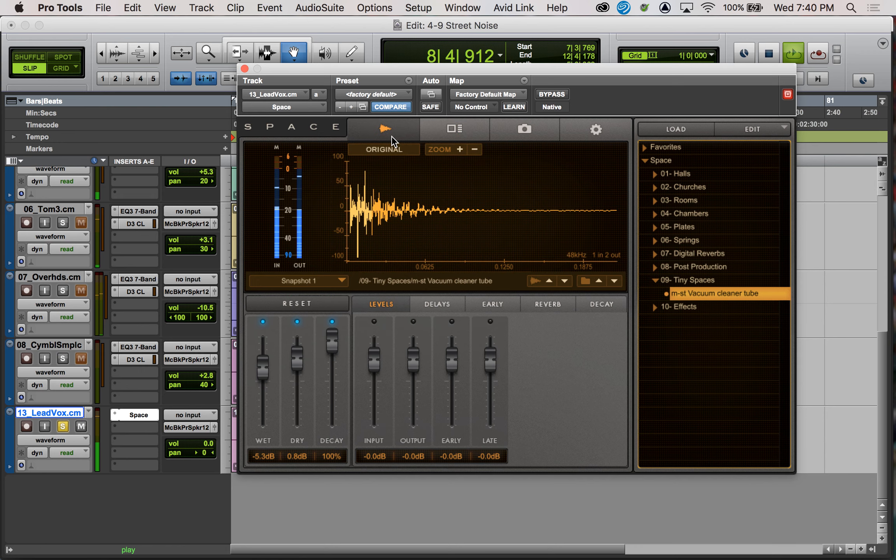
click(444, 128)
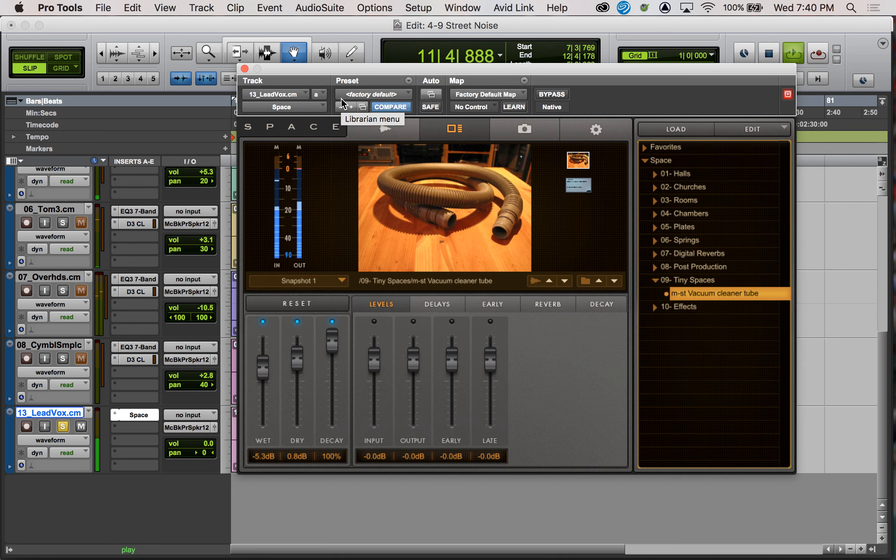
key(space)
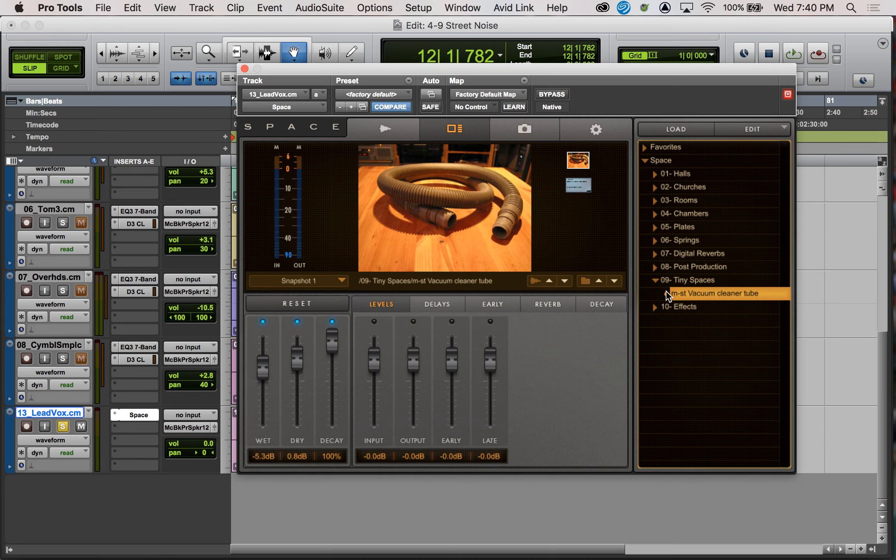
Step: Load Spring type 1 from Vintage Spring in 06- Springs, with Wet reset to 0.0 dB and Dry at about -10.7 dB
click(656, 280)
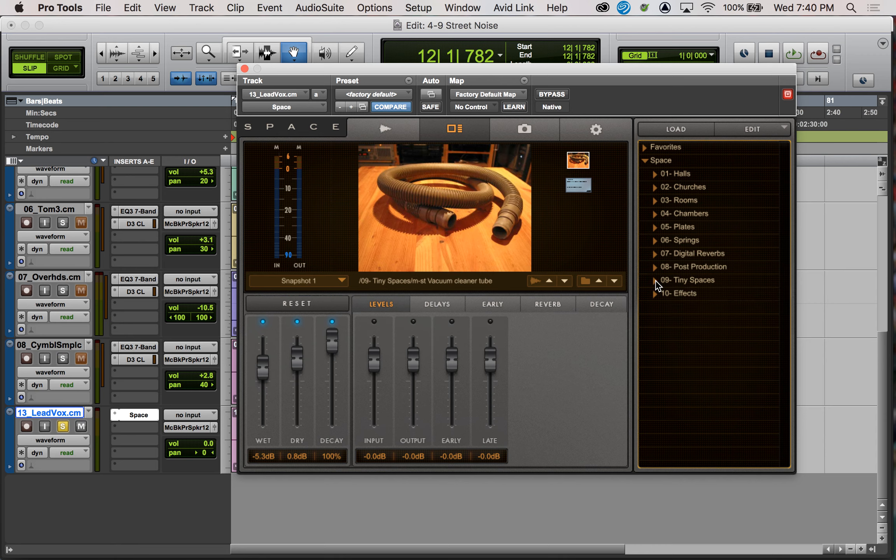
click(655, 240)
click(665, 254)
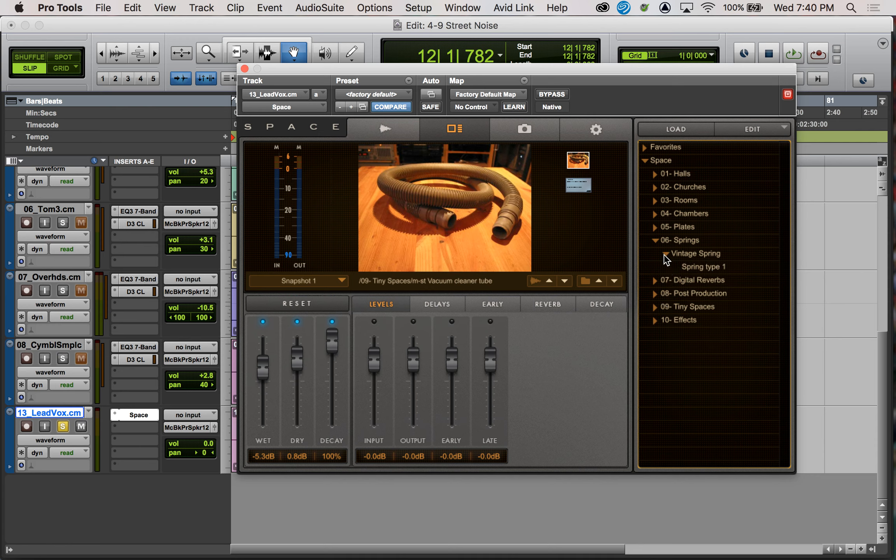
click(693, 266)
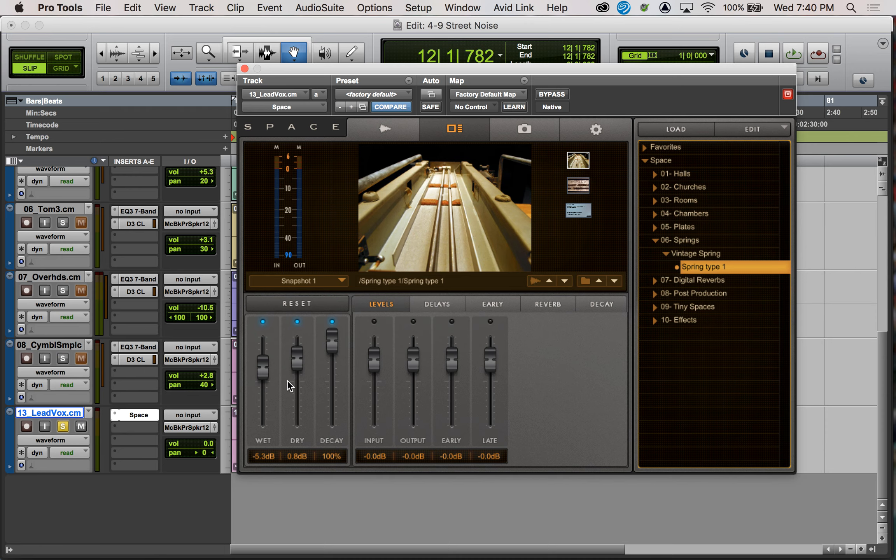
alt+click(264, 362)
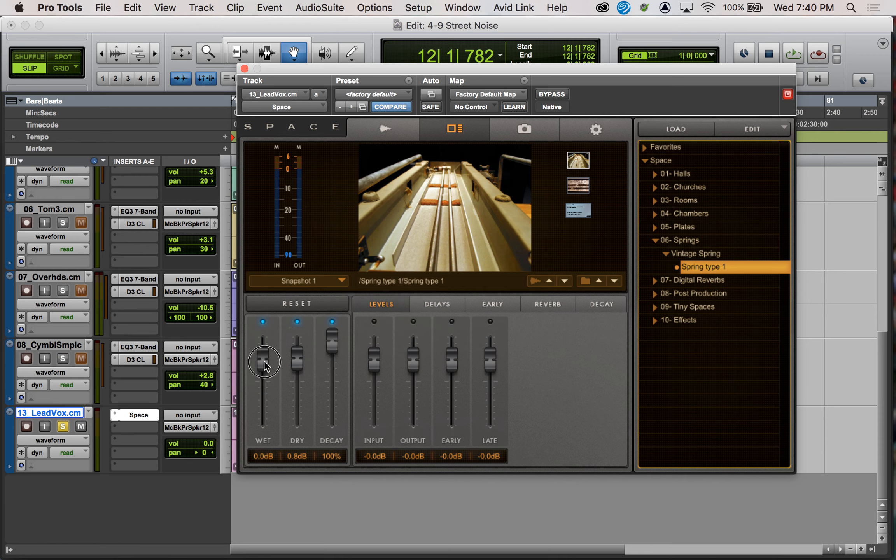
drag(294, 362, 296, 379)
Step: Select the vocal phrase from about 7|4|896 to 12|2|286 and play it through the spring reverb
drag(374, 69, 485, 73)
drag(284, 159, 314, 159)
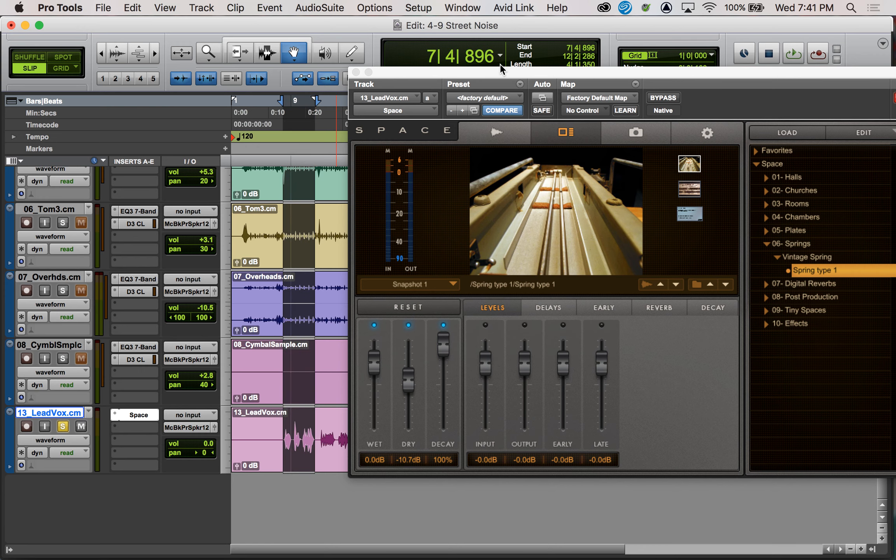
drag(501, 70, 368, 71)
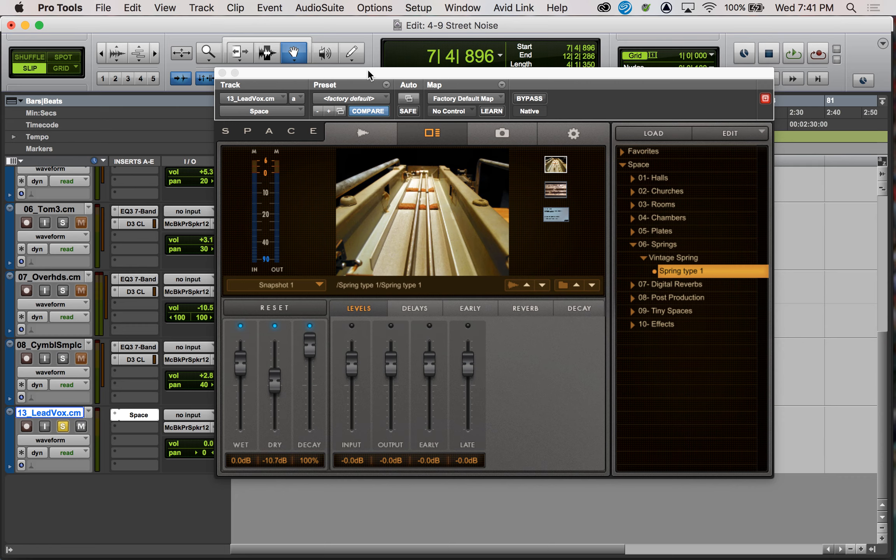
key(space)
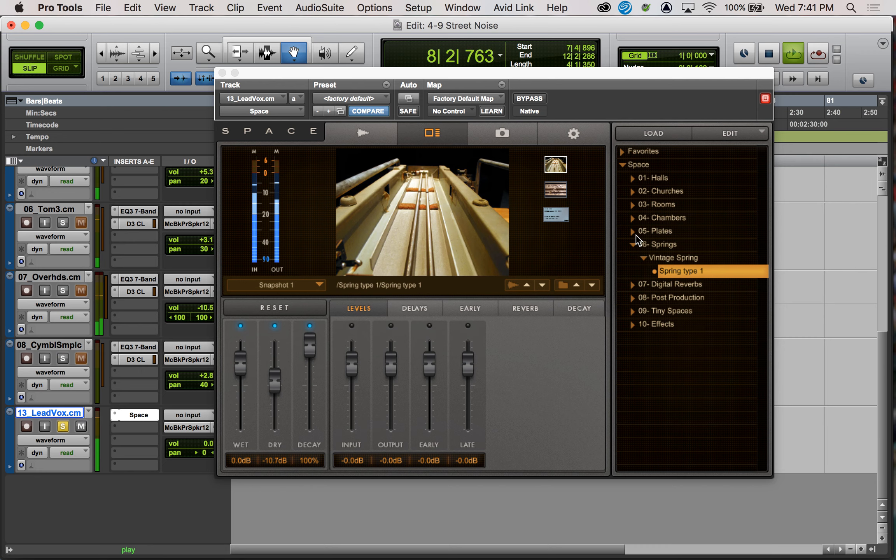
Step: Load the impulse response 1 m-st Buiksloterkerk from Church Buiksloterkerk in 02- Churches to audition it on the looping vocal
click(633, 206)
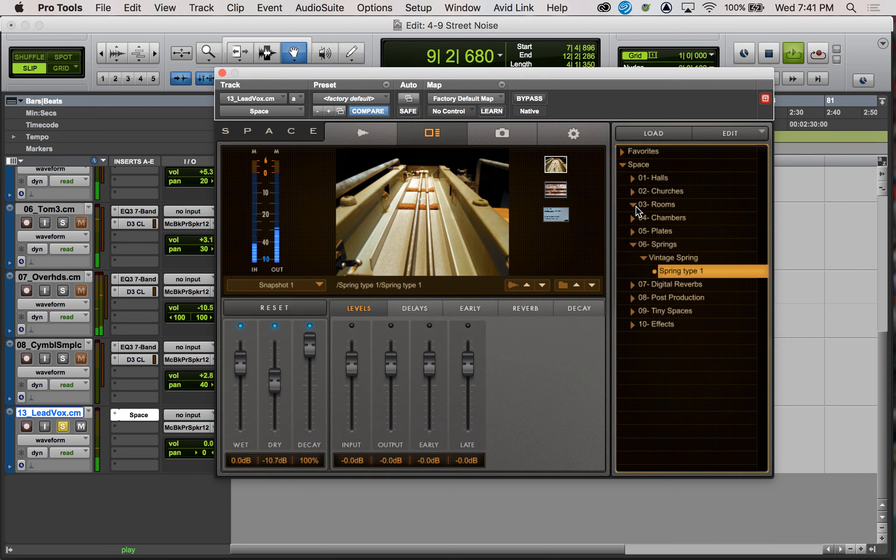
click(632, 191)
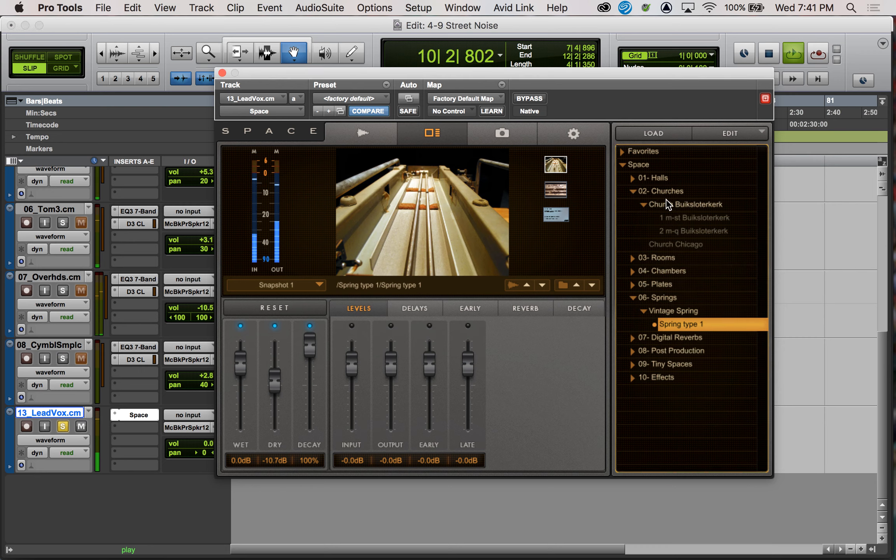
click(676, 205)
click(679, 218)
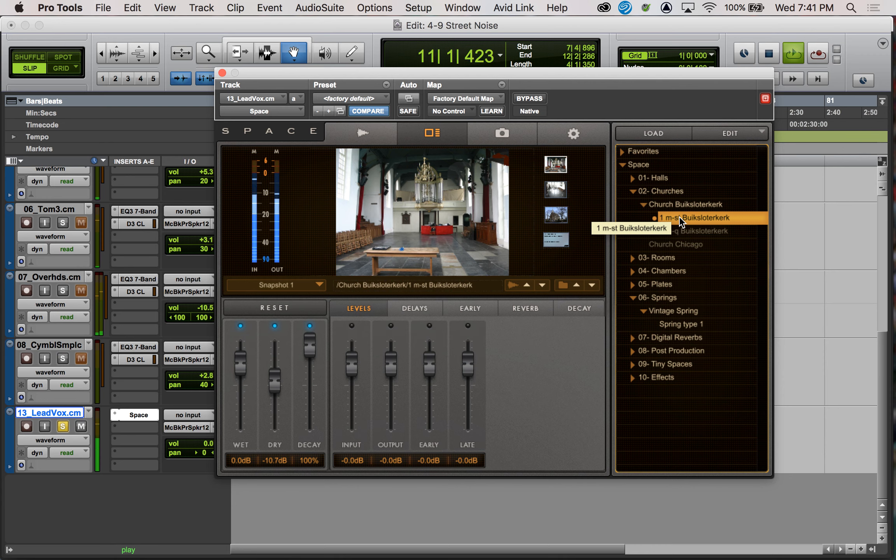
Step: Audition the EMT 140 B impulse response from 05- Plates, followed by Cosmic from 10- Effects
click(633, 284)
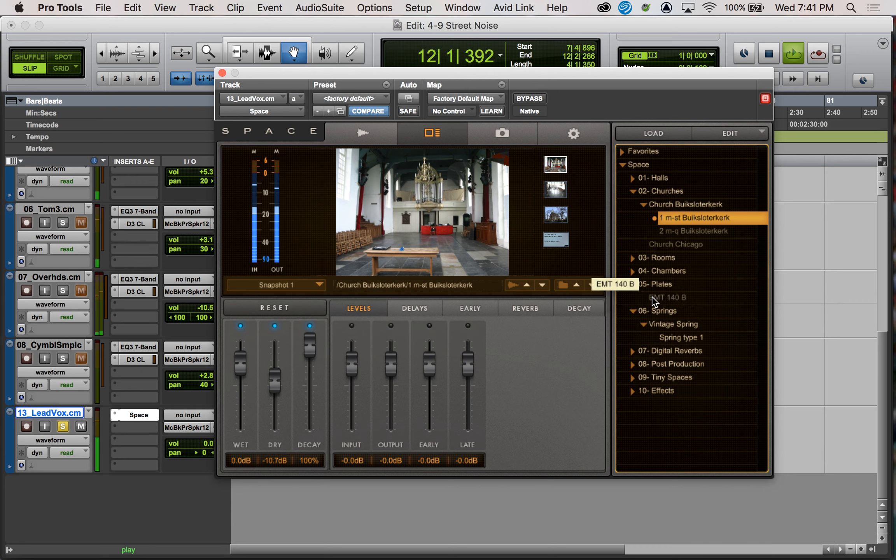
click(656, 298)
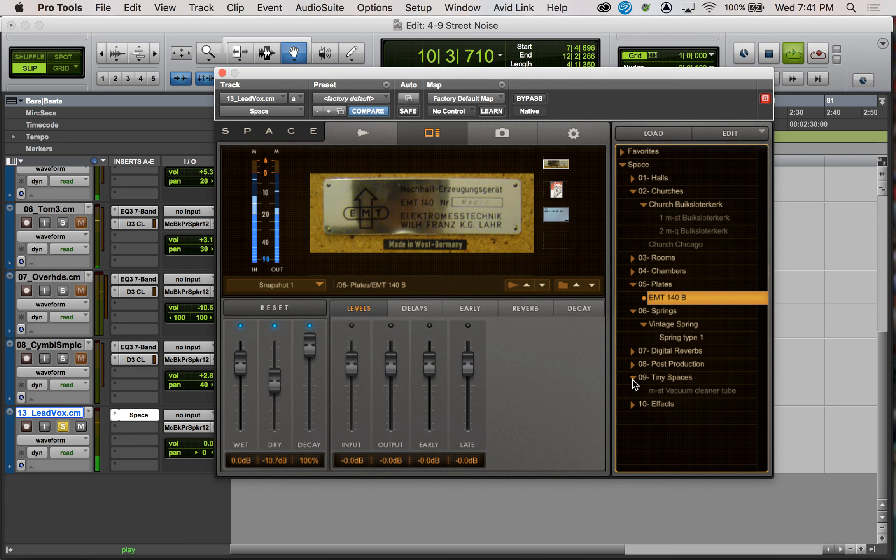
click(633, 391)
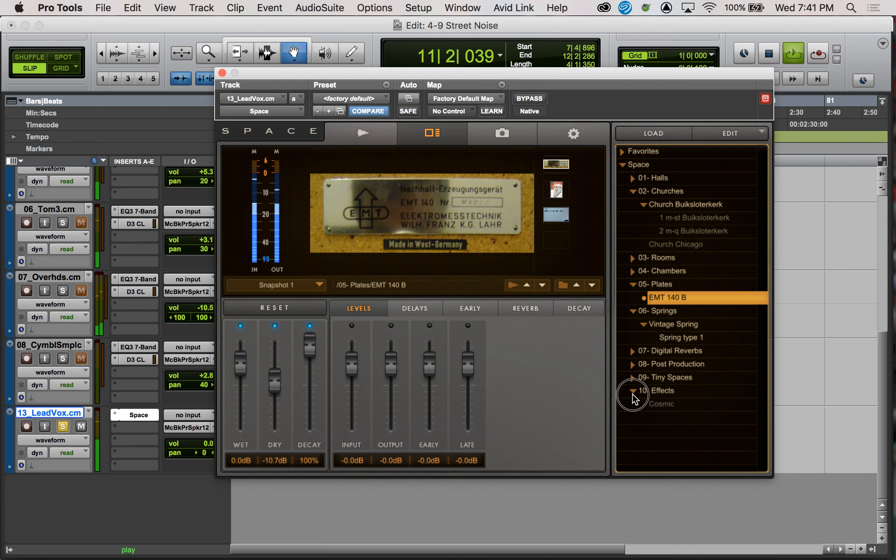
click(659, 406)
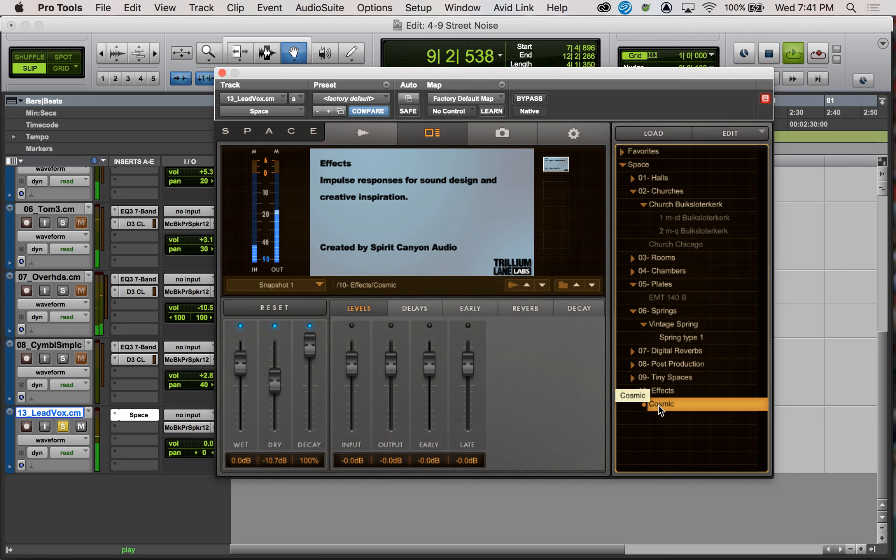
Step: Load the Chamber 2 impulse response from 04- Chambers, listen to it on the vocal, and stop playback
click(632, 271)
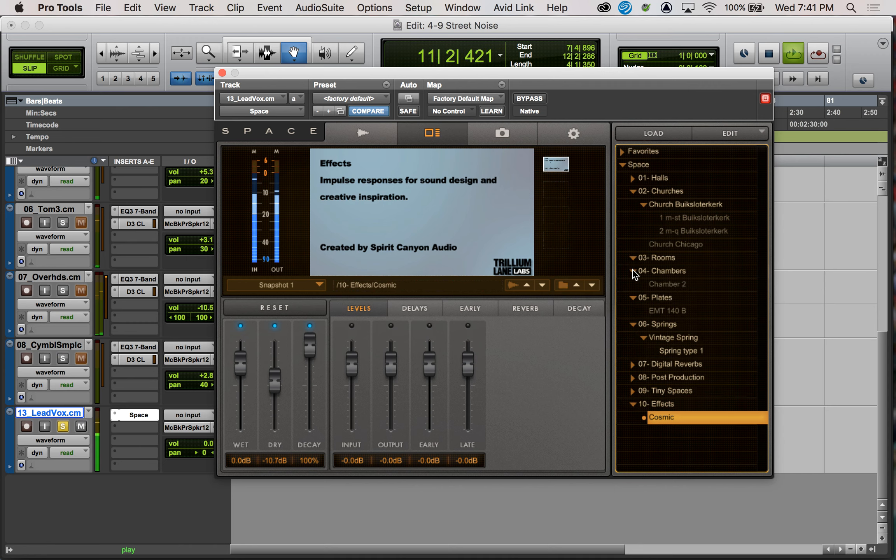
click(660, 284)
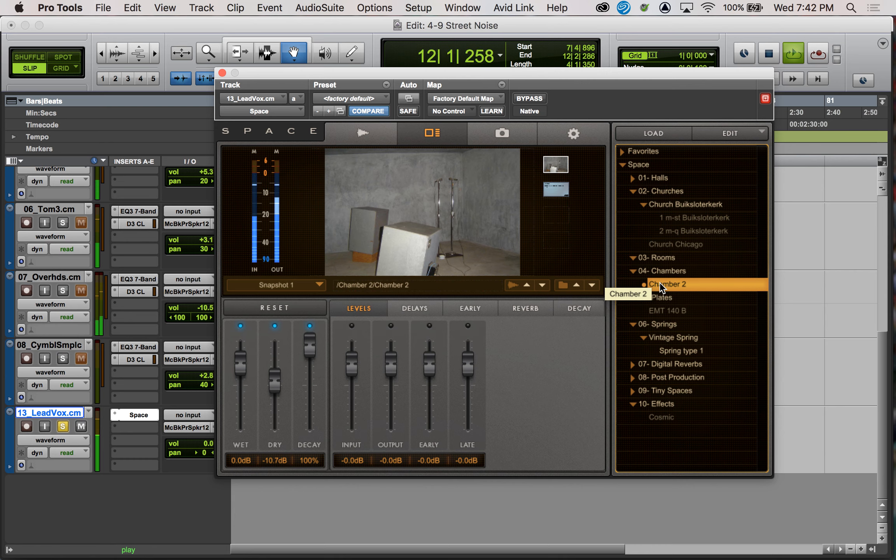
key(space)
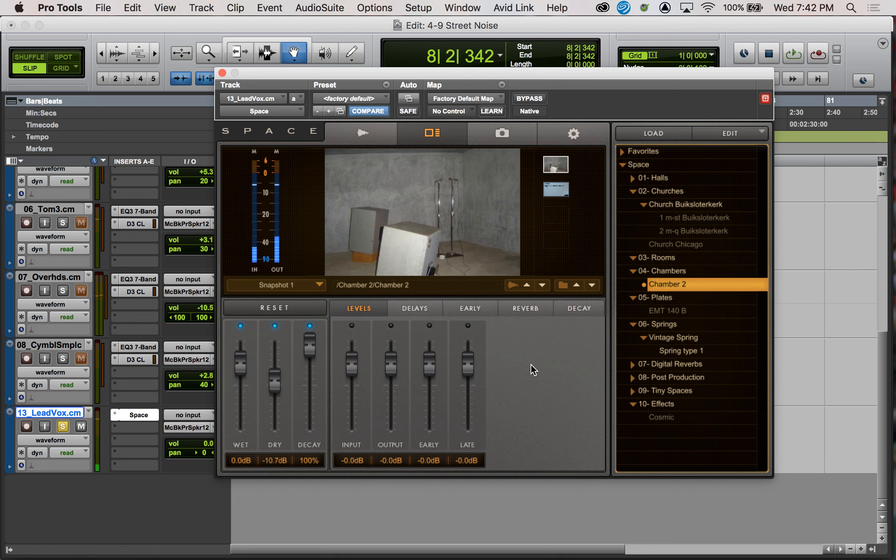